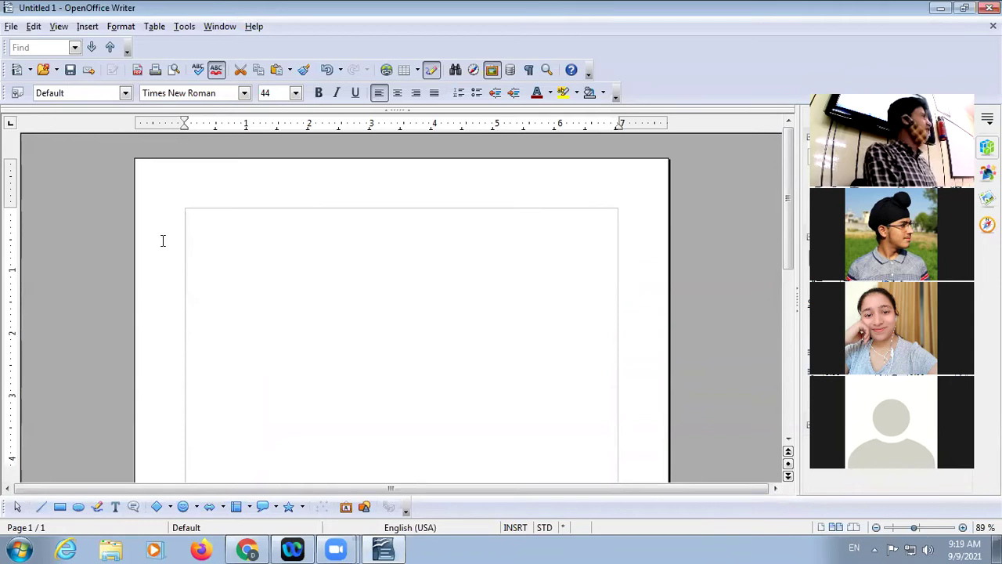
left_click(163, 241)
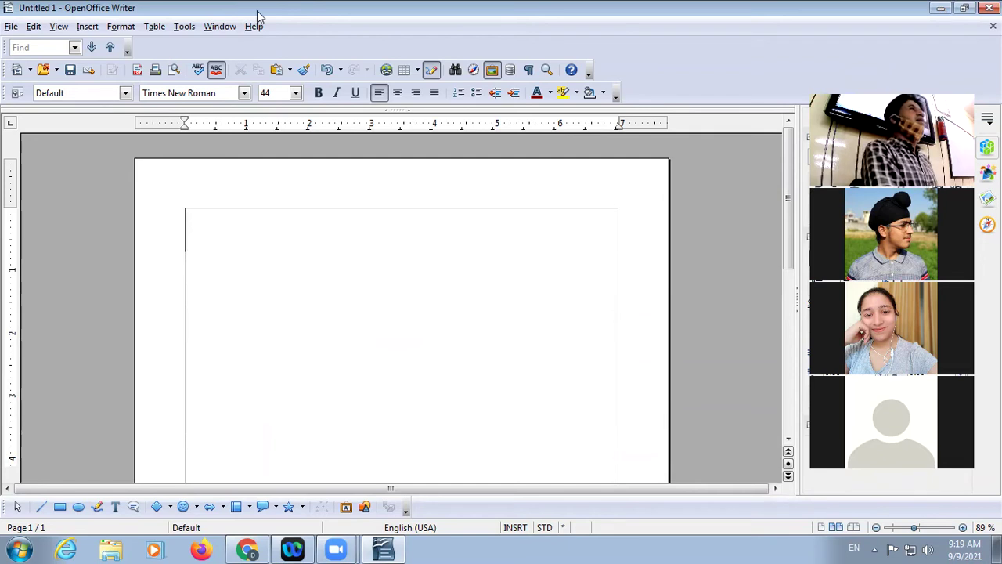
left_click(122, 33)
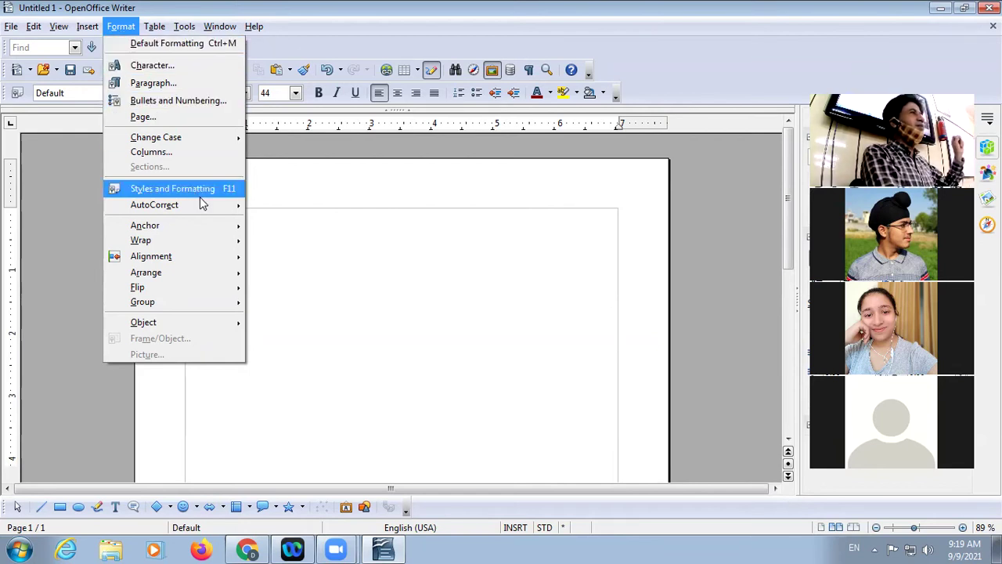
mouse_move(224, 260)
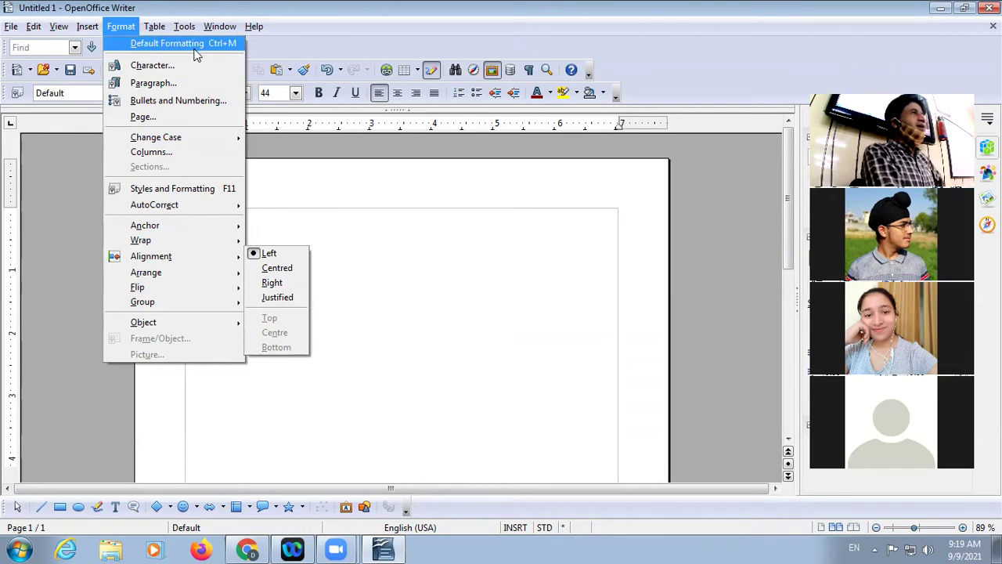
mouse_move(197, 205)
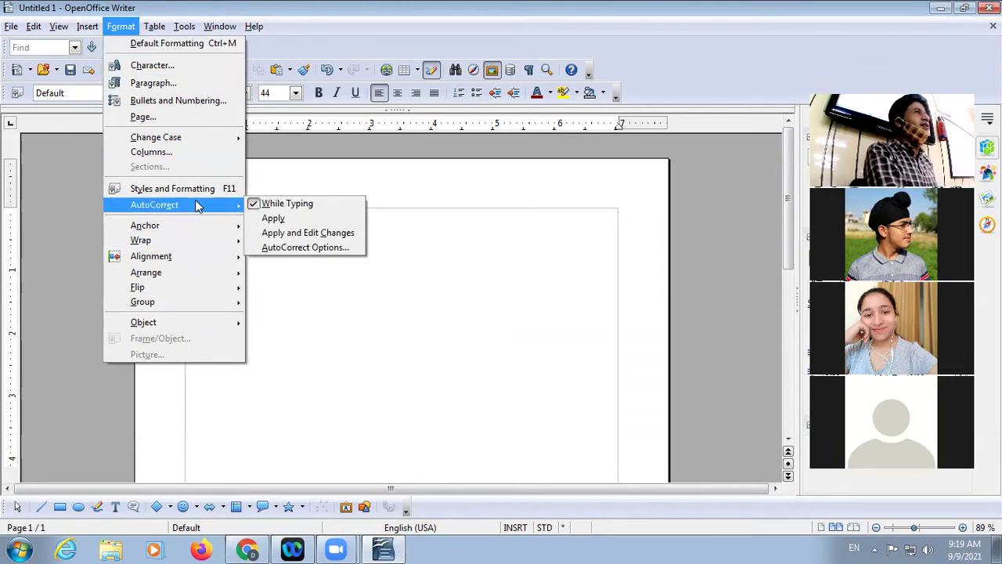
left_click(185, 25)
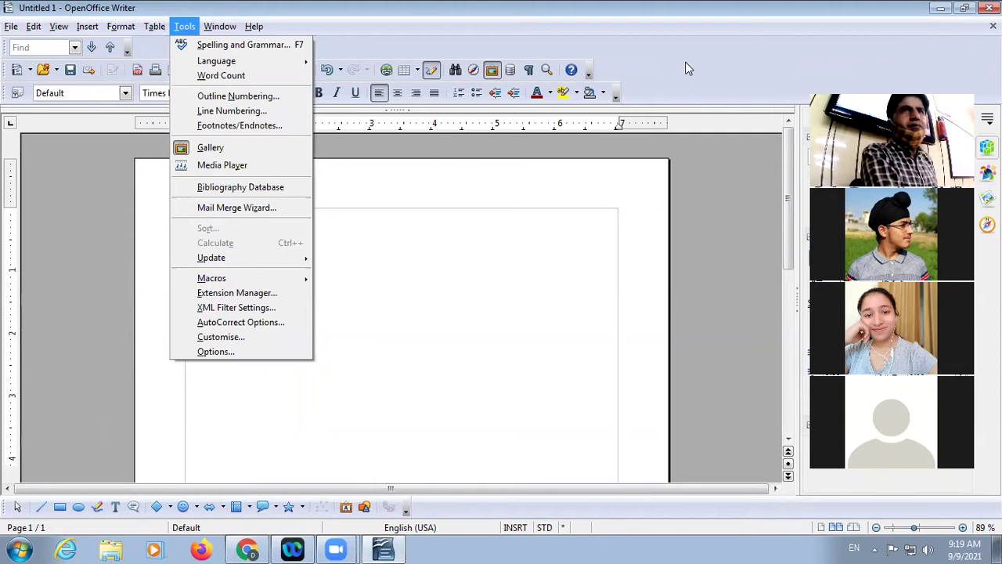
key("Escape")
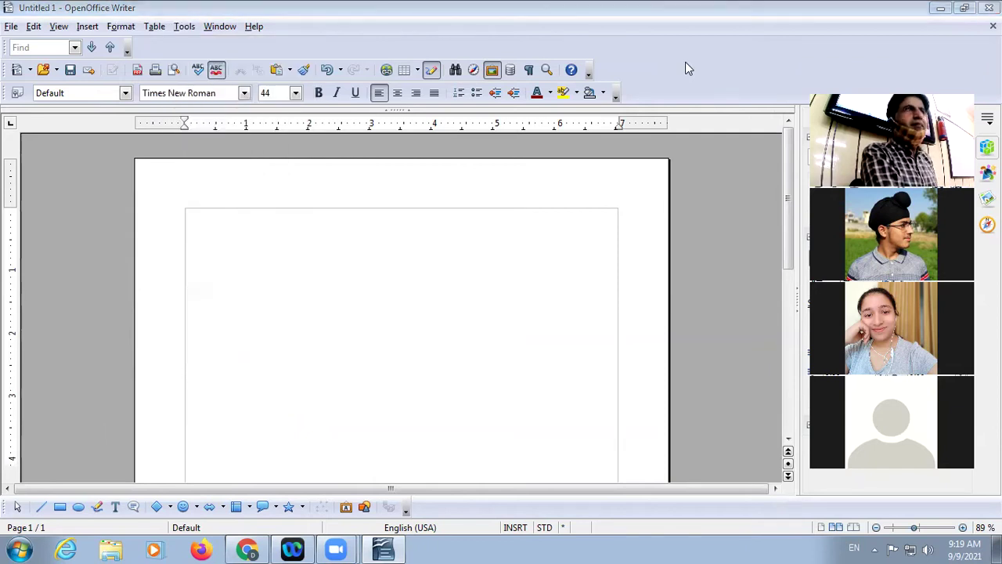
left_click(86, 12)
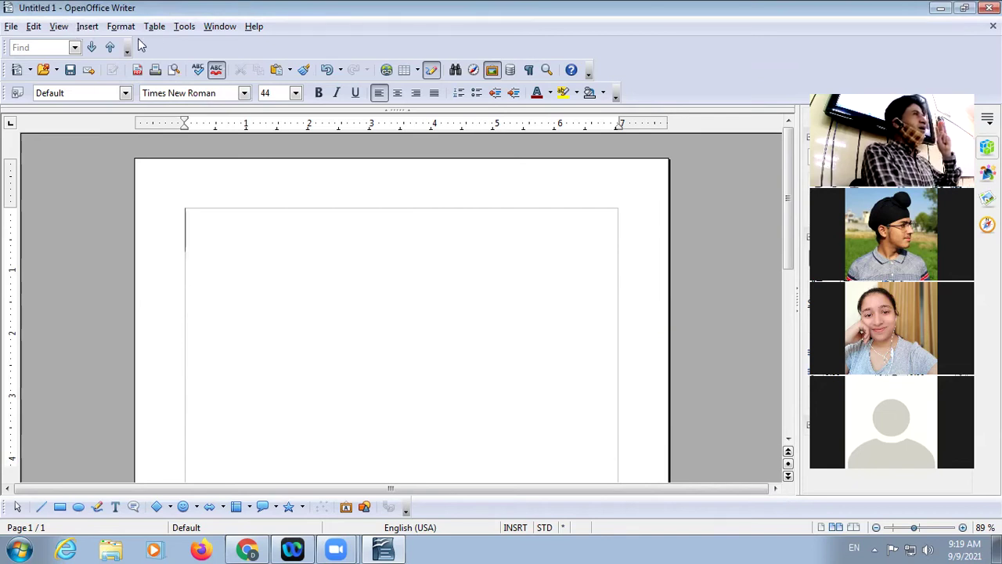
left_click(188, 28)
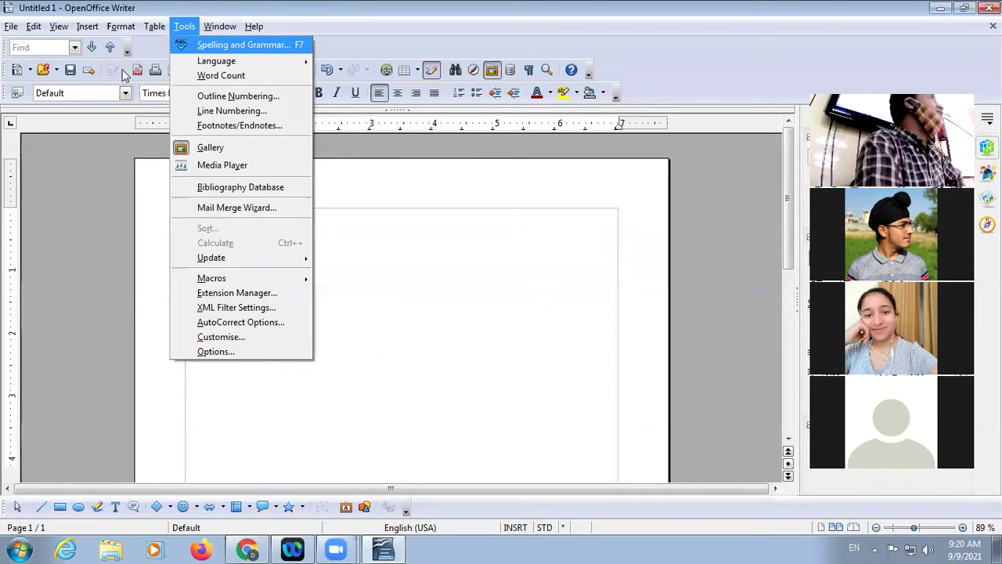
mouse_move(84, 29)
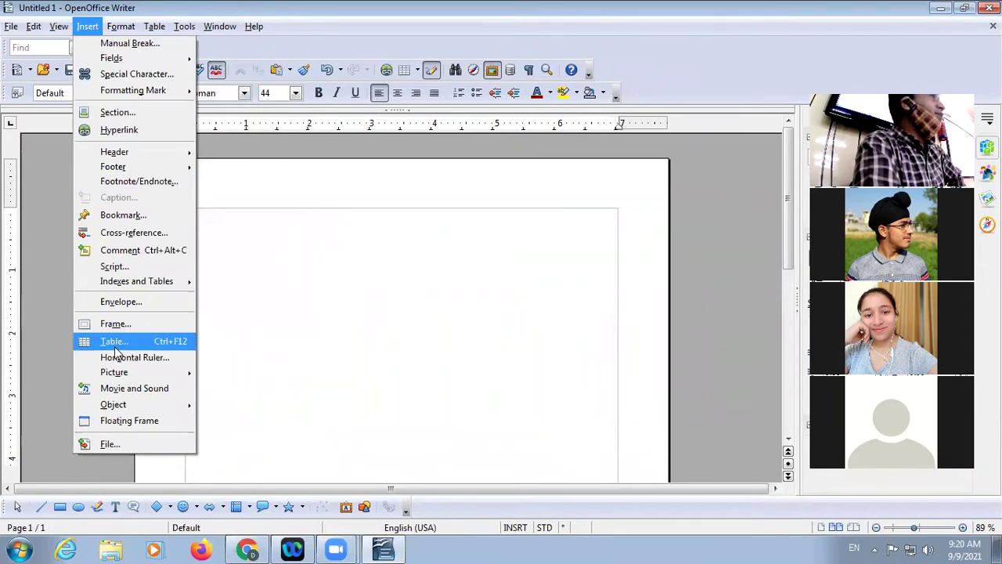
left_click(371, 274)
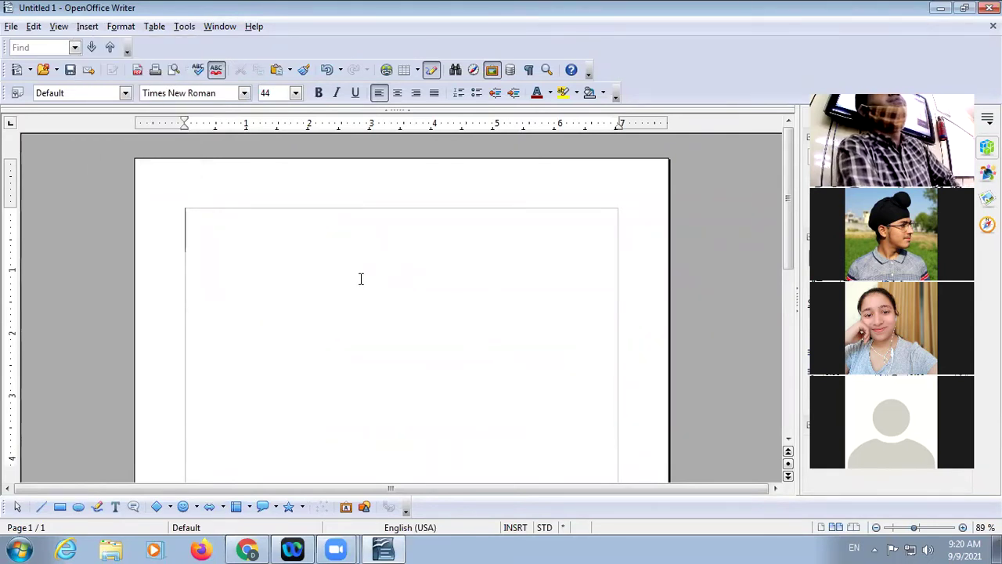
left_click(87, 27)
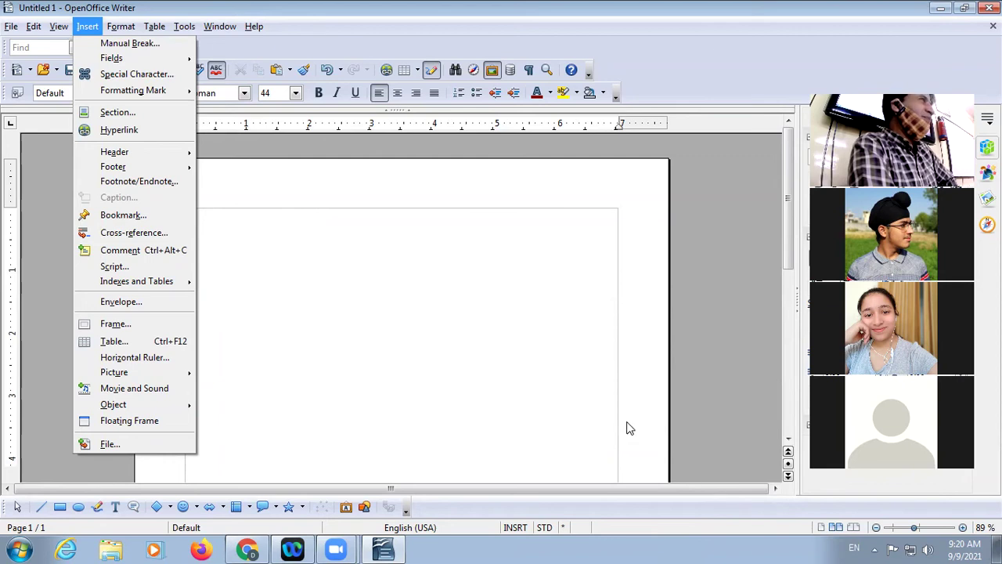
left_click(332, 294)
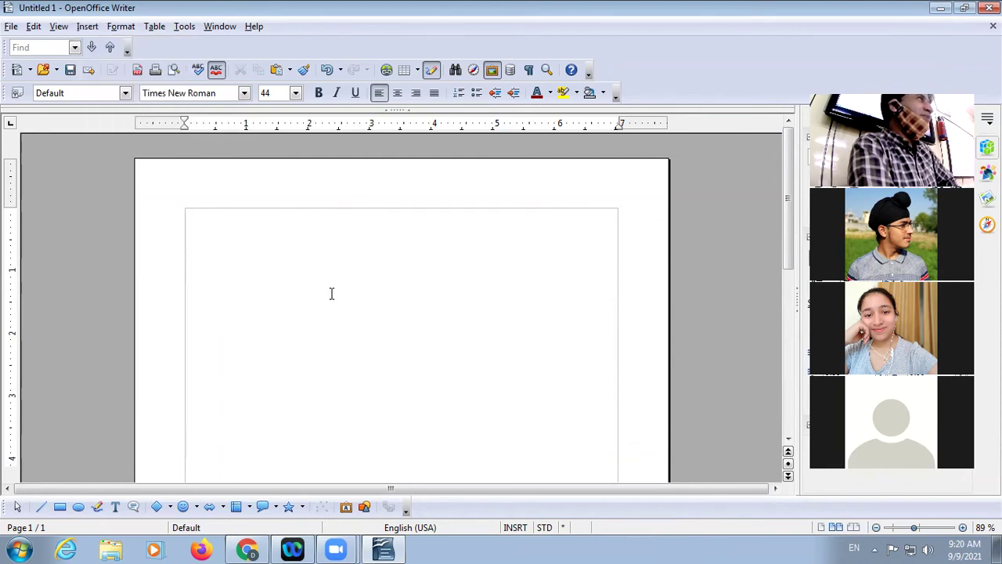
left_click(124, 26)
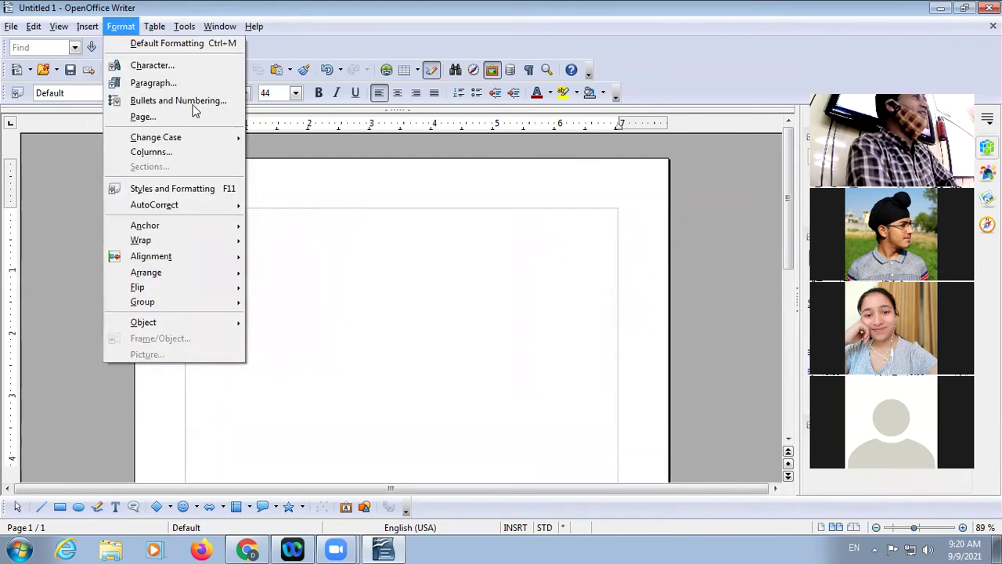
mouse_move(208, 141)
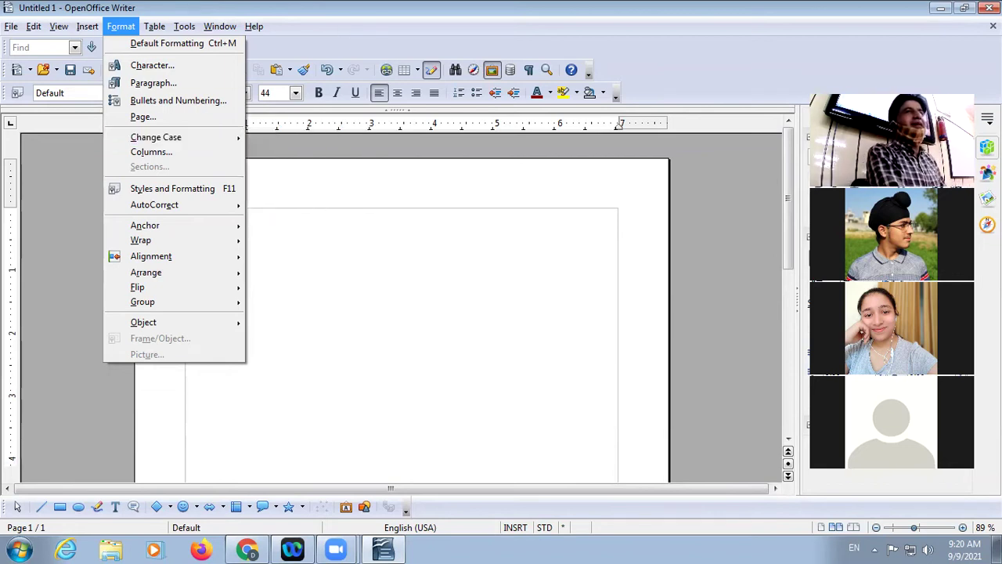
left_click(311, 242)
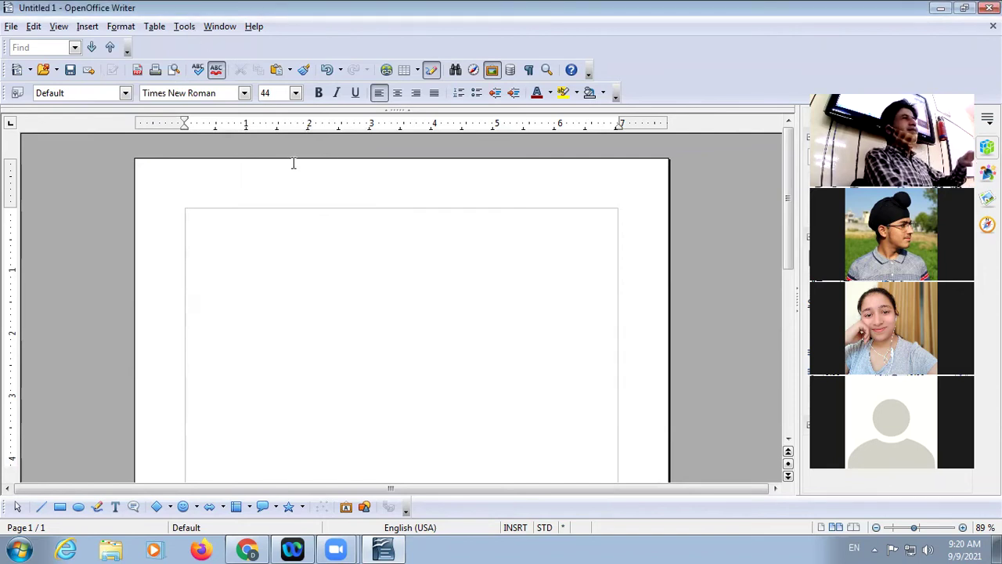
Expand the Gallery above the document and display its Backgrounds theme
left_click_drag(400, 113, 408, 227)
scroll(219, 194, "down", 1)
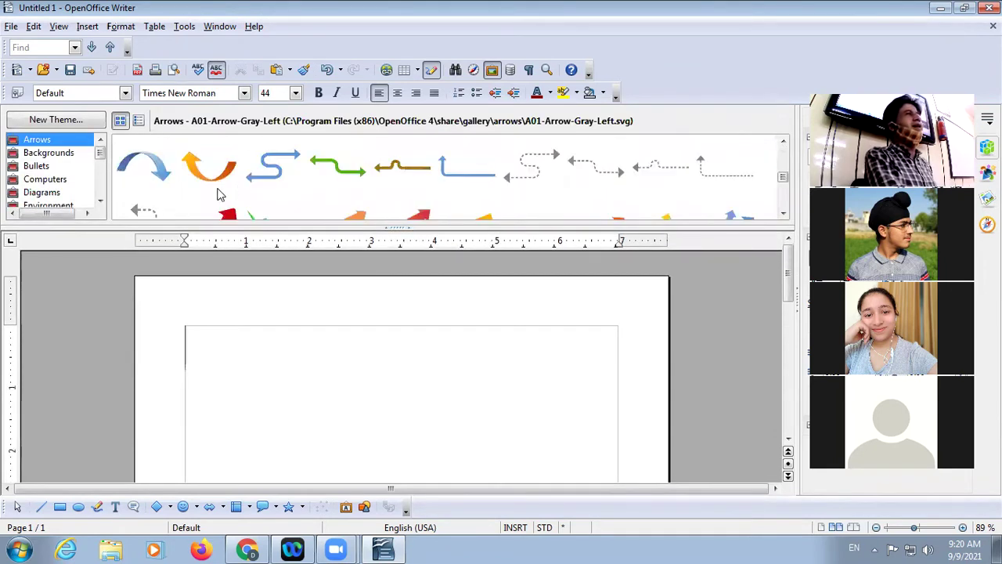
scroll(220, 195, "down", 1)
left_click(39, 153)
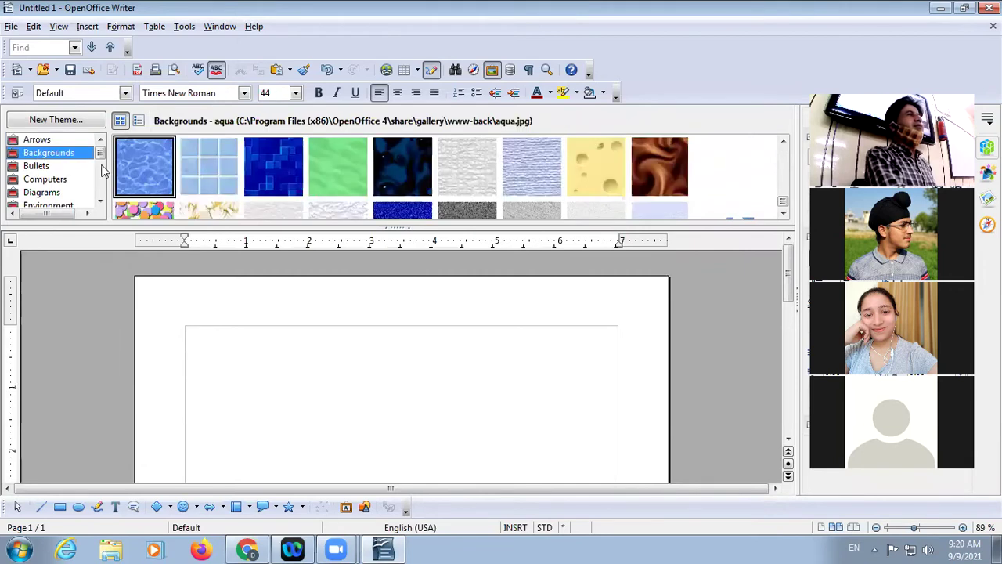
Insert the blow_green image from the Backgrounds theme as the page background
left_click(331, 174)
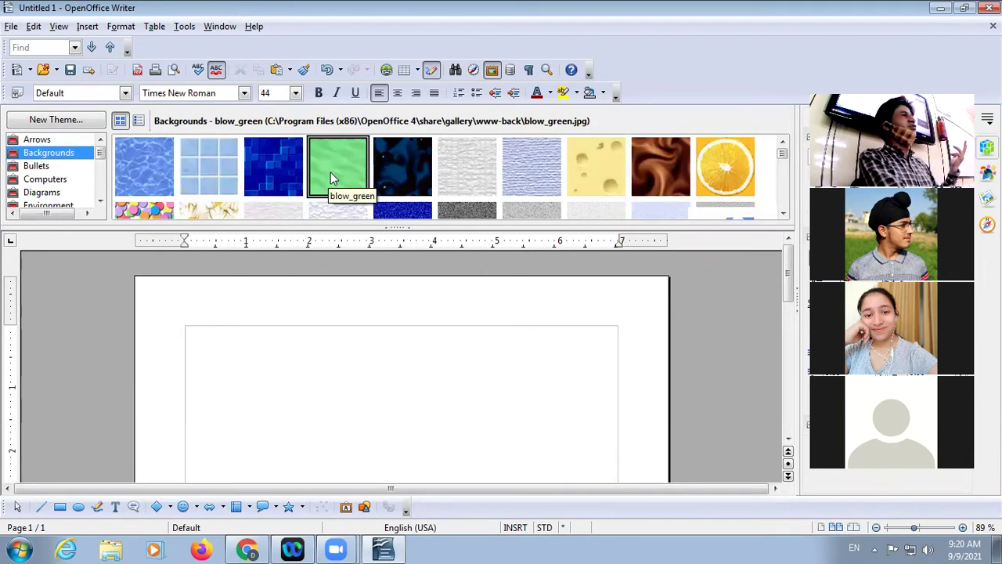
right_click(330, 173)
mouse_move(346, 183)
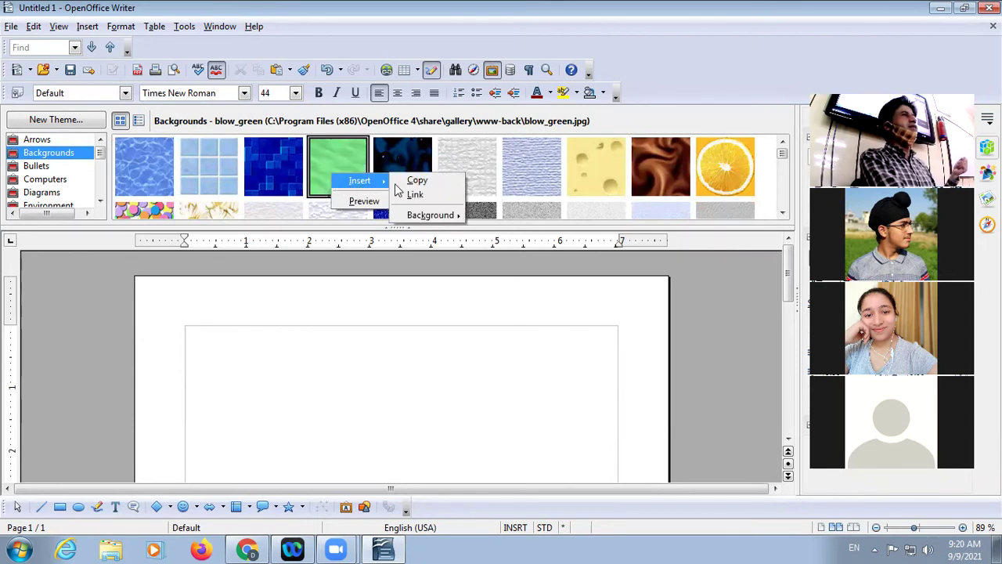
mouse_move(418, 217)
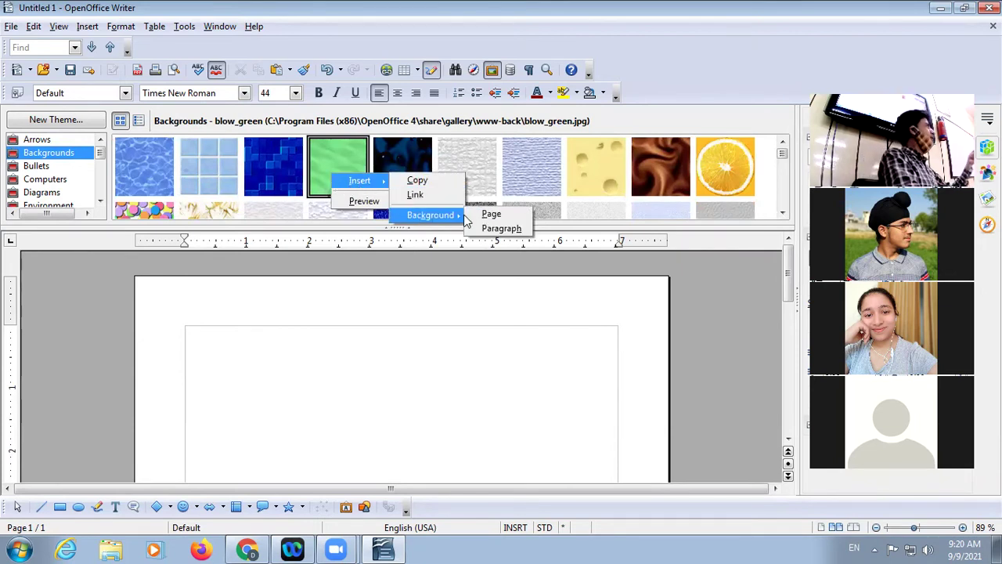
left_click(514, 216)
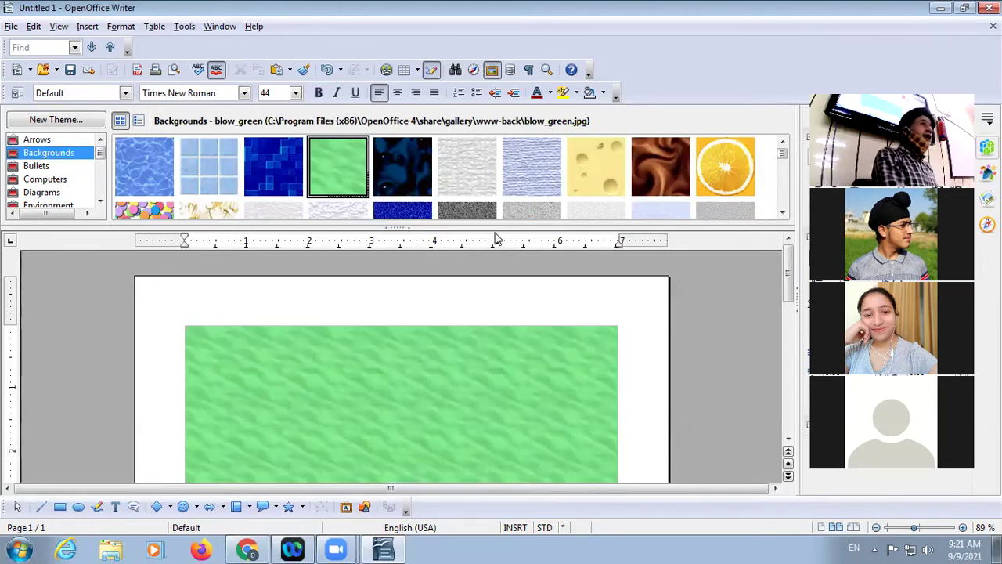
Hide the Gallery and show it again
left_click(185, 28)
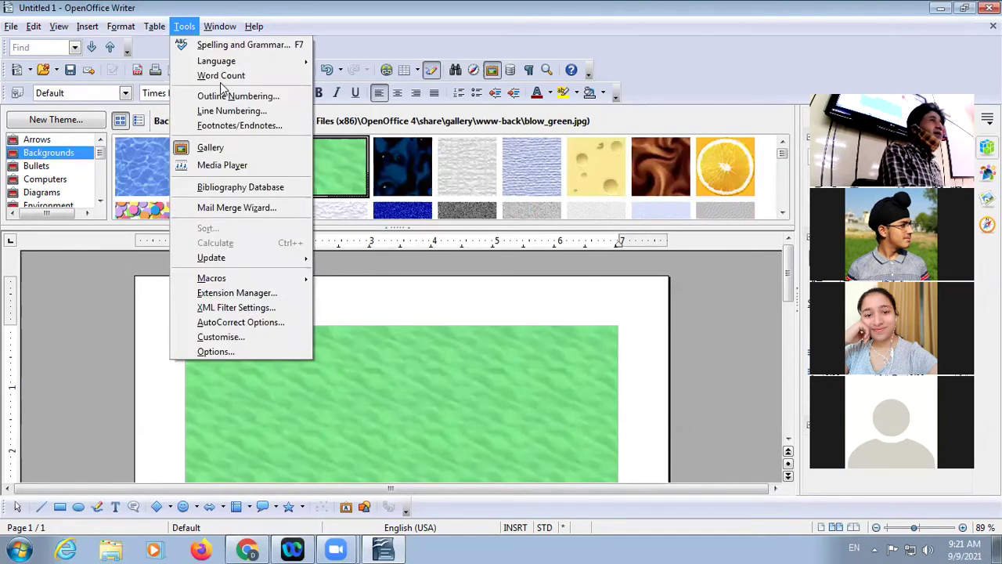
left_click(226, 148)
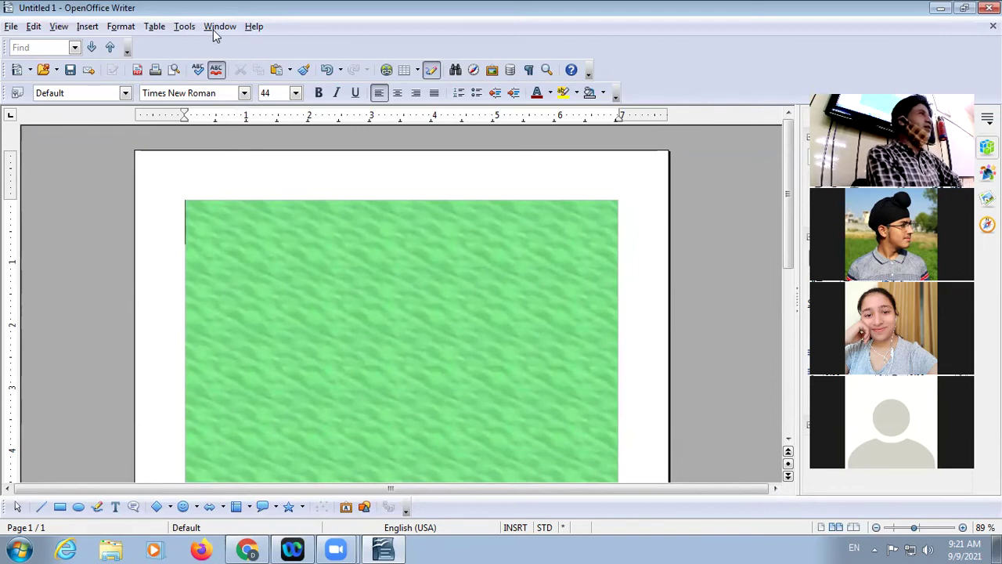
left_click(187, 29)
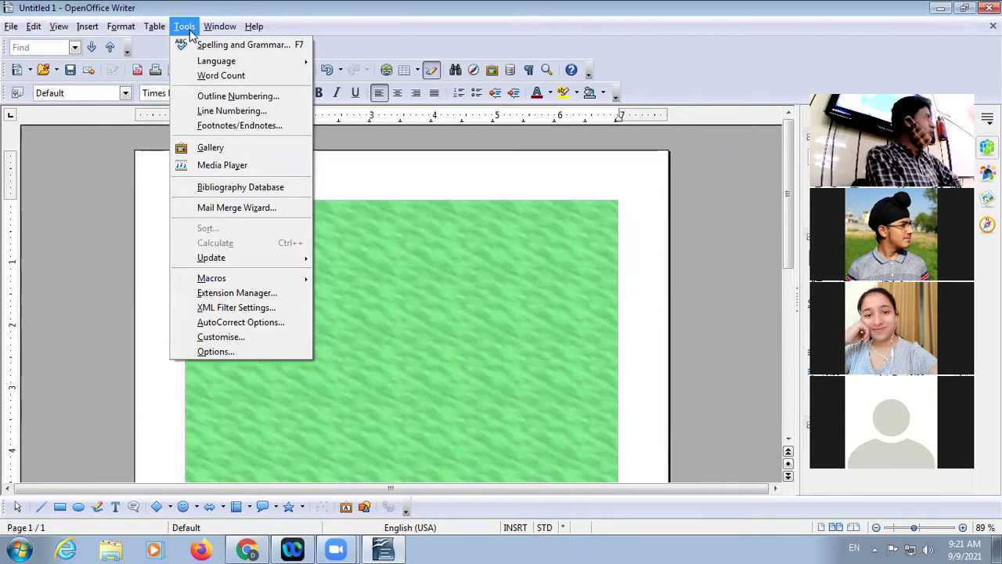
left_click(230, 146)
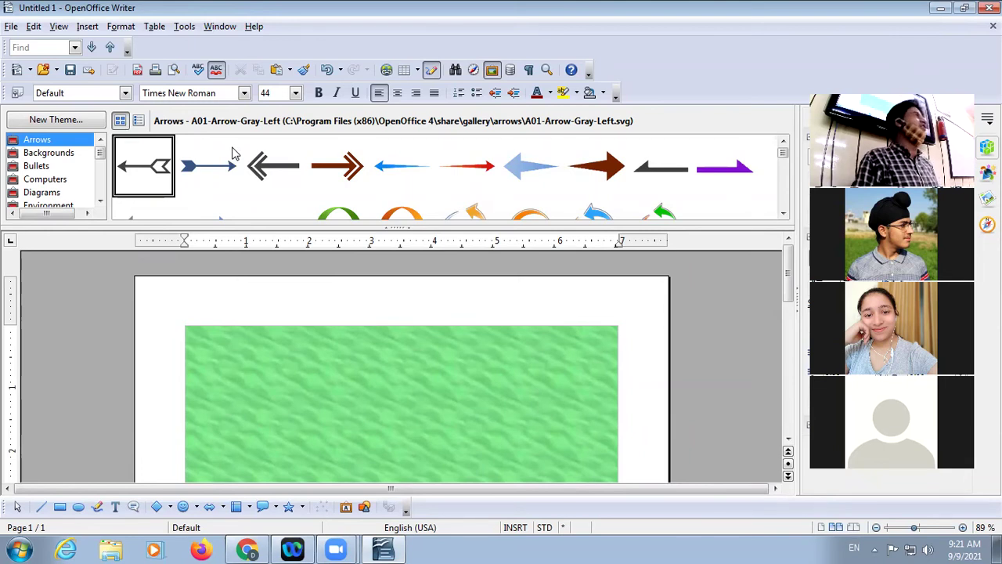
View the Fontwork styles without inserting any, and reduce the height of the Gallery pane
left_click(346, 508)
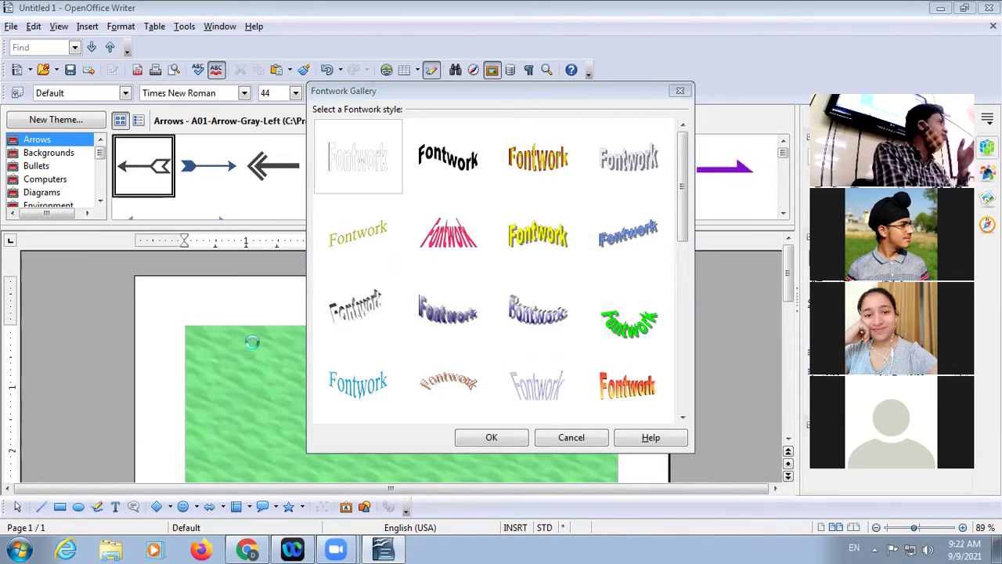
left_click(564, 439)
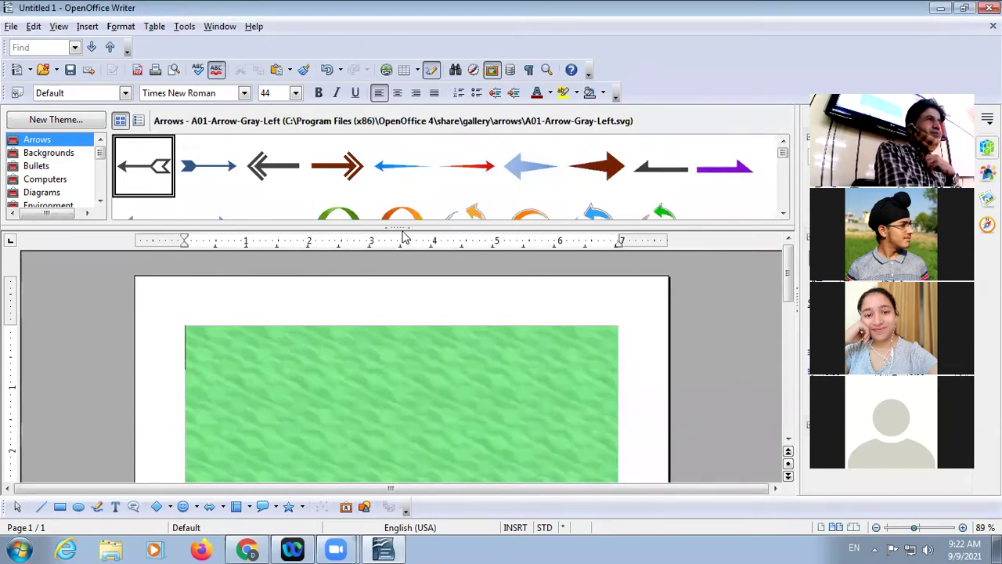
left_click_drag(407, 227, 416, 169)
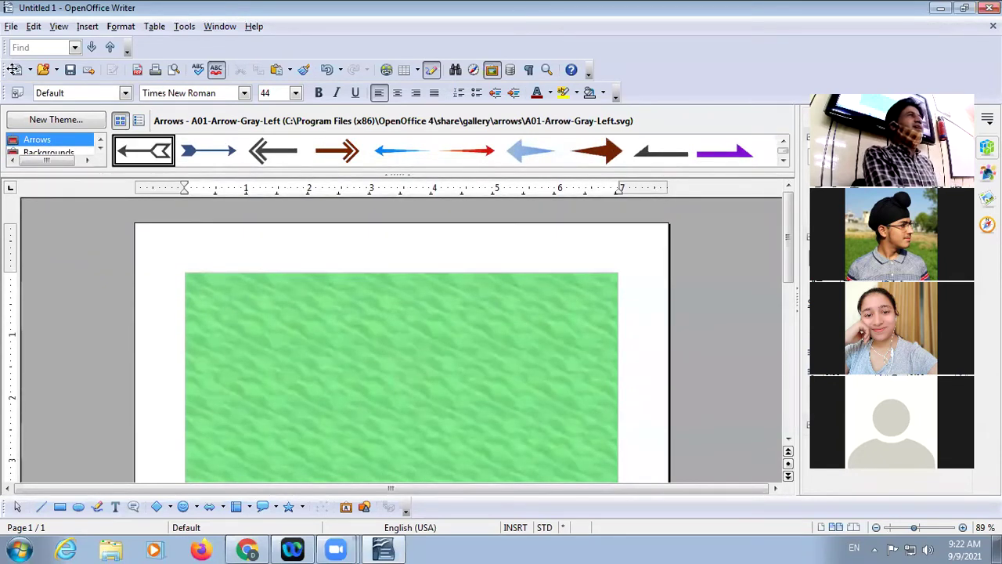
Undock the Standard toolbar, reposition it over the page, and dock it beside the Find toolbar
left_click_drag(14, 69, 72, 251)
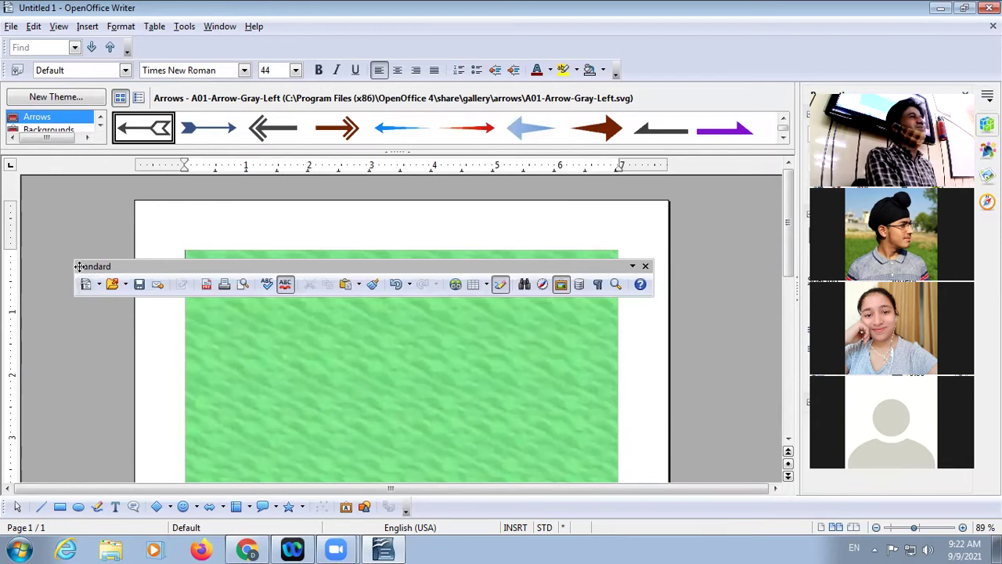
left_click_drag(80, 266, 70, 212)
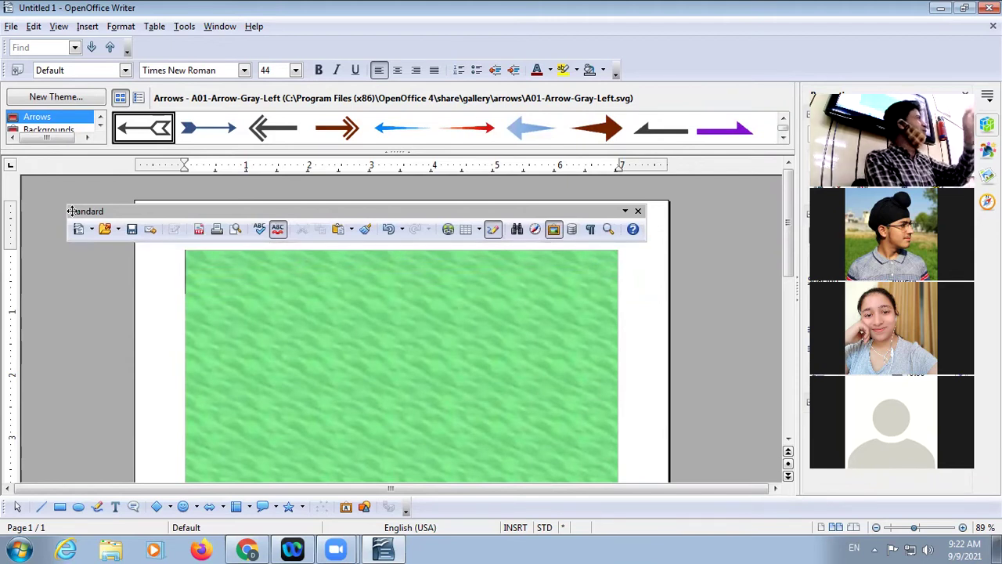
left_click_drag(70, 210, 85, 191)
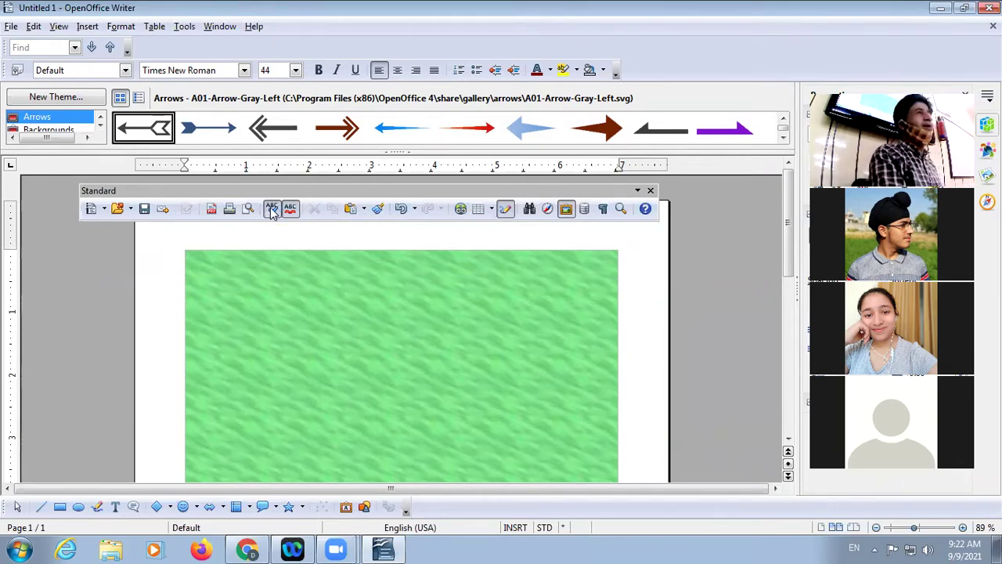
key("ctrl+shift+F10")
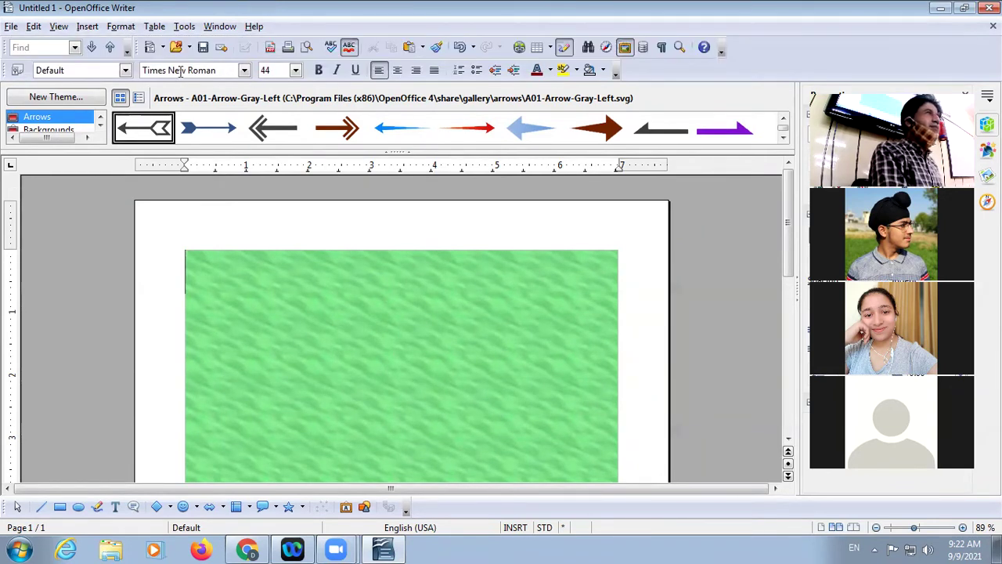
left_click(245, 71)
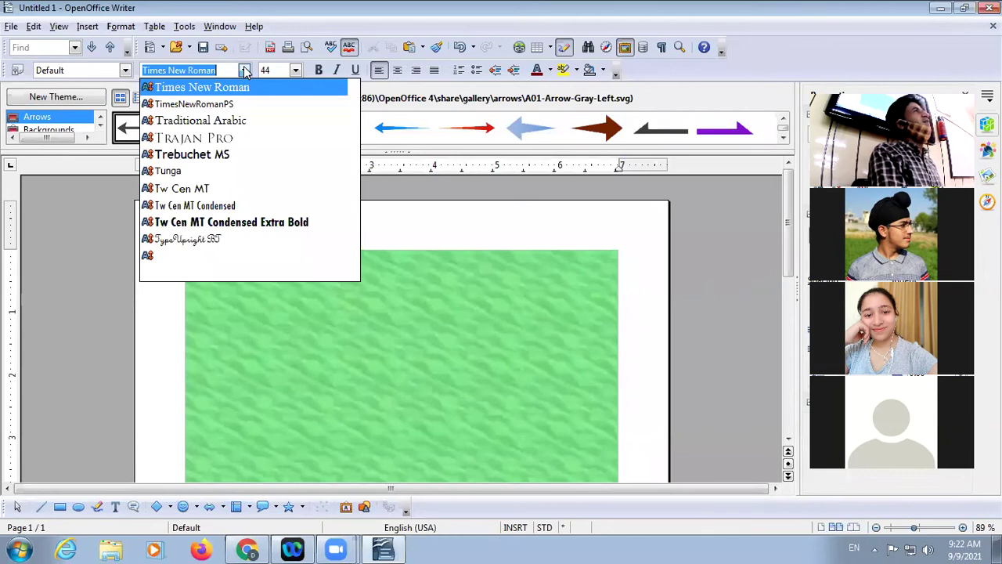
left_click(296, 70)
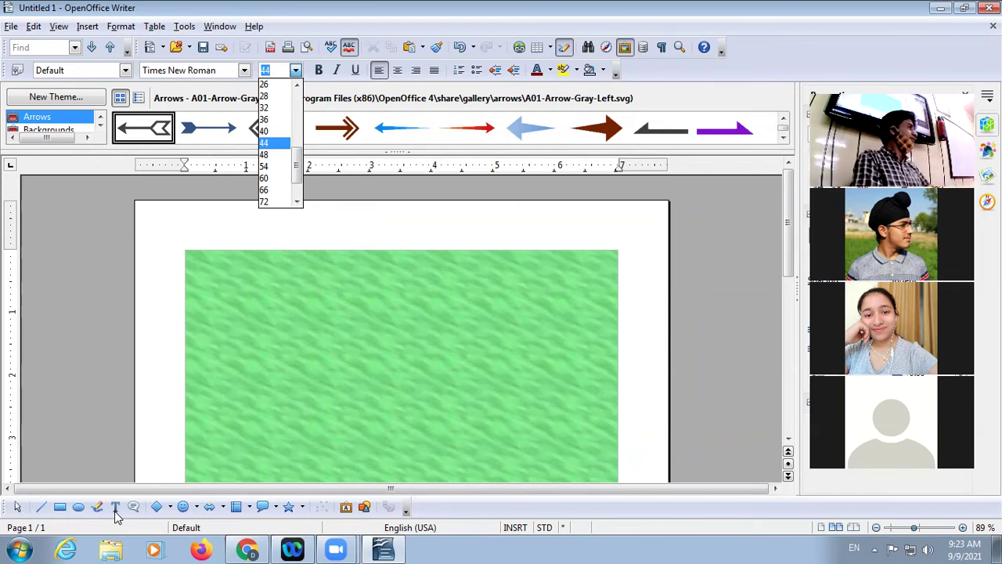
left_click(273, 288)
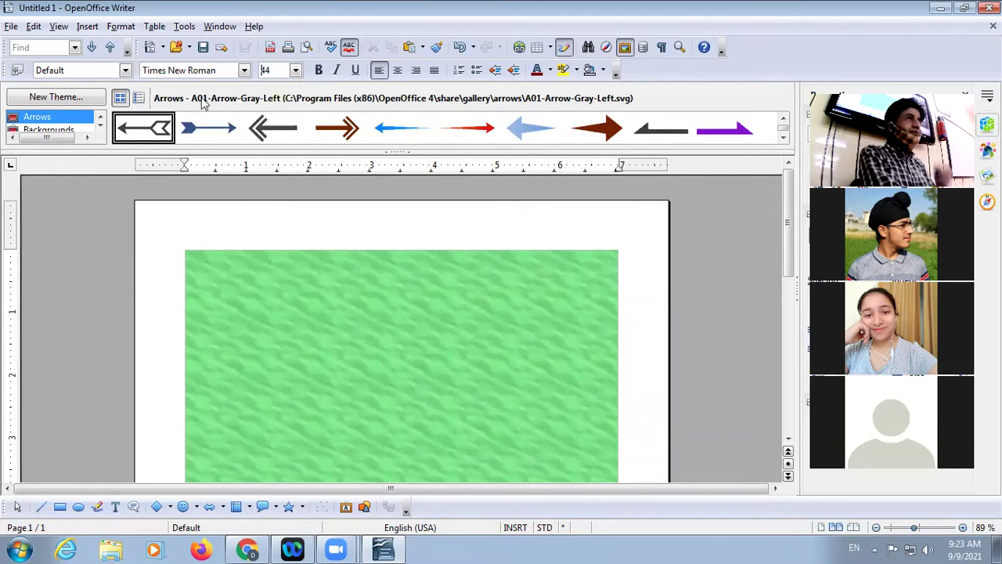
Insert a table with two columns and two rows at the start of the page
left_click(156, 26)
mouse_move(181, 44)
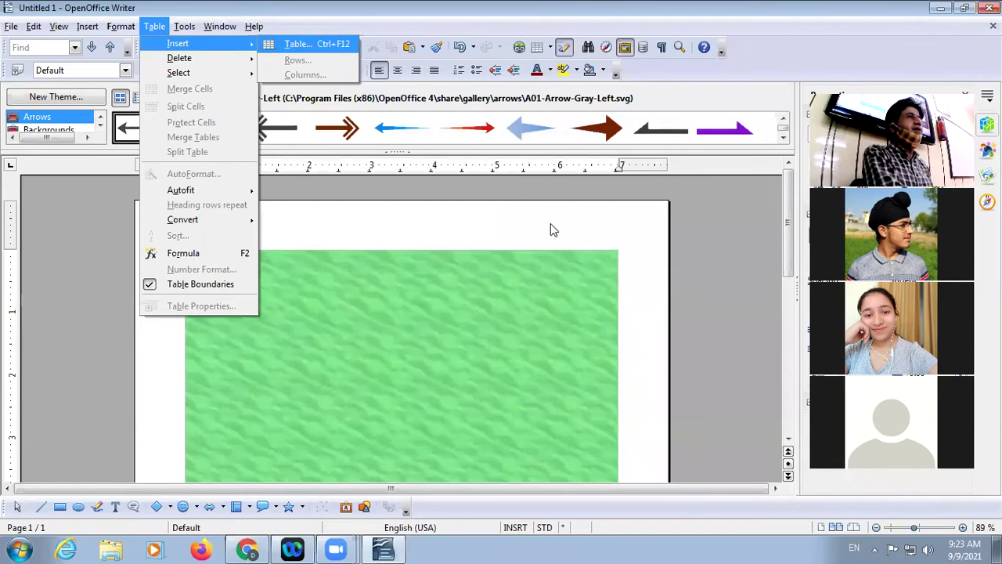
key("Return")
key("Return")
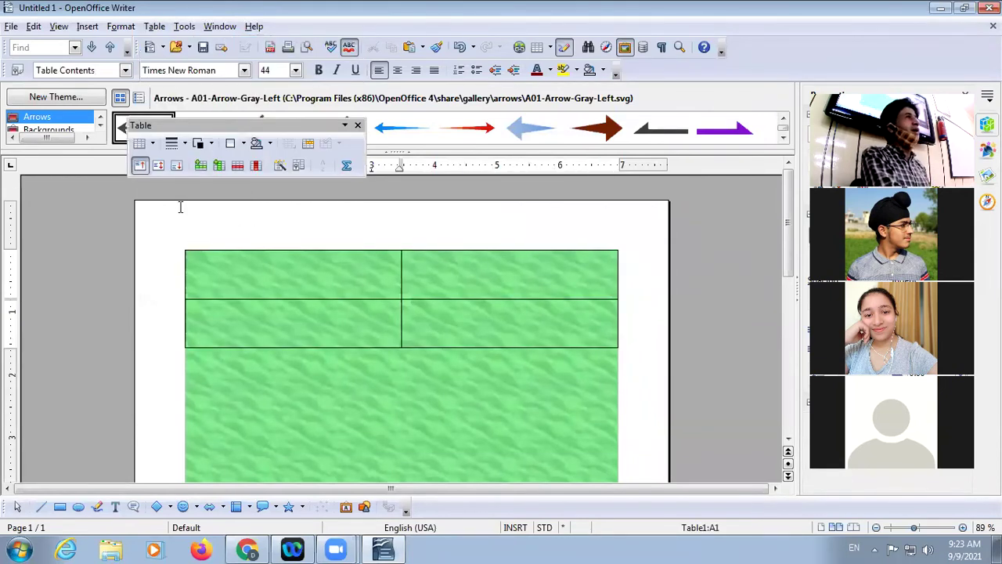
Hide the floating Table toolbar
left_click(56, 28)
mouse_move(88, 86)
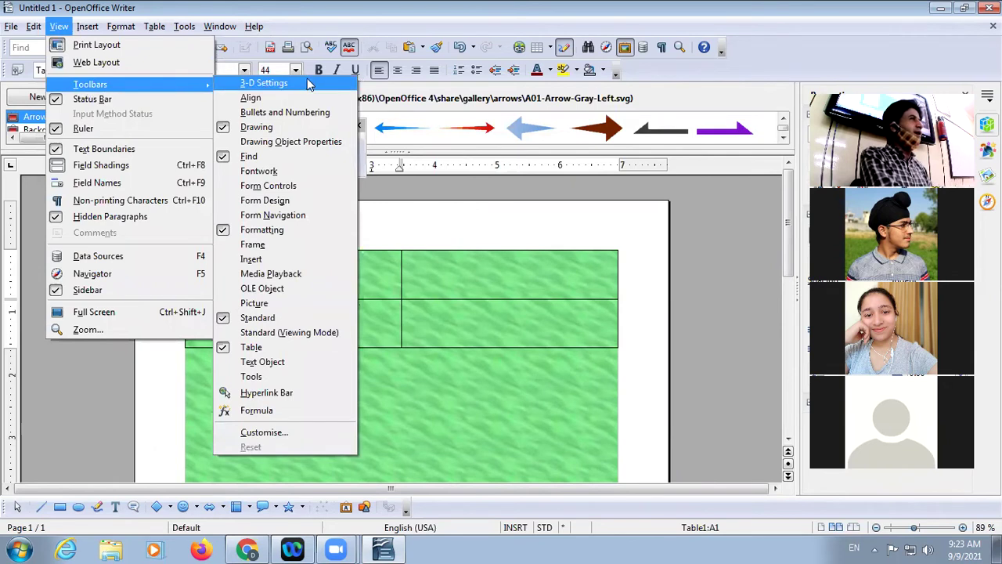
left_click(263, 346)
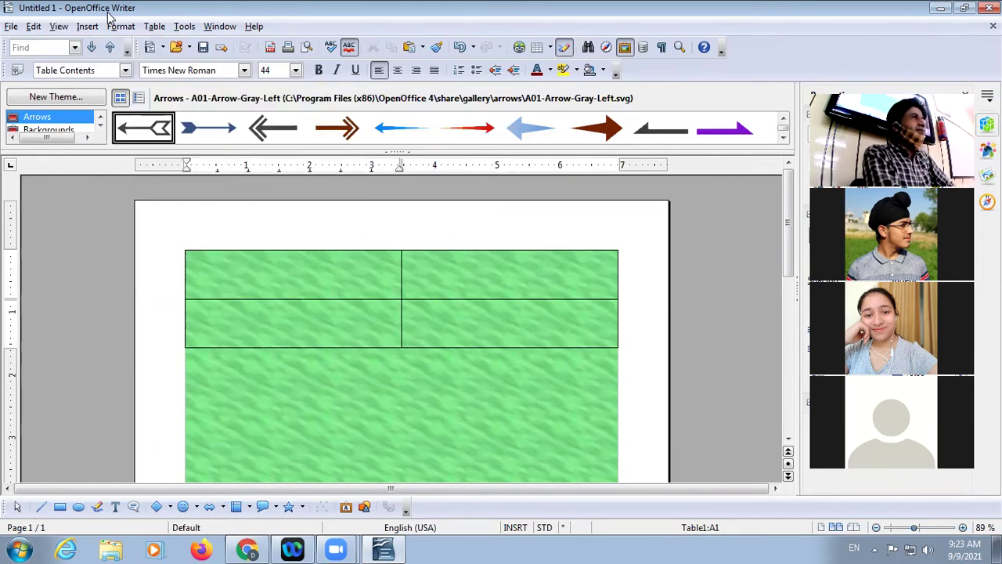
Show the Table toolbar again and move it down over the page's upper margin
left_click(54, 30)
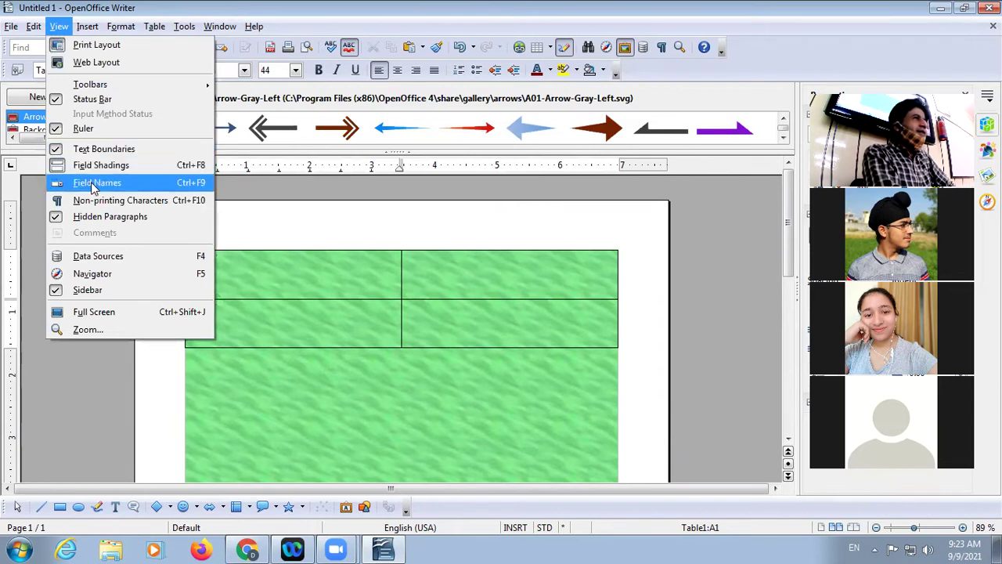
mouse_move(37, 26)
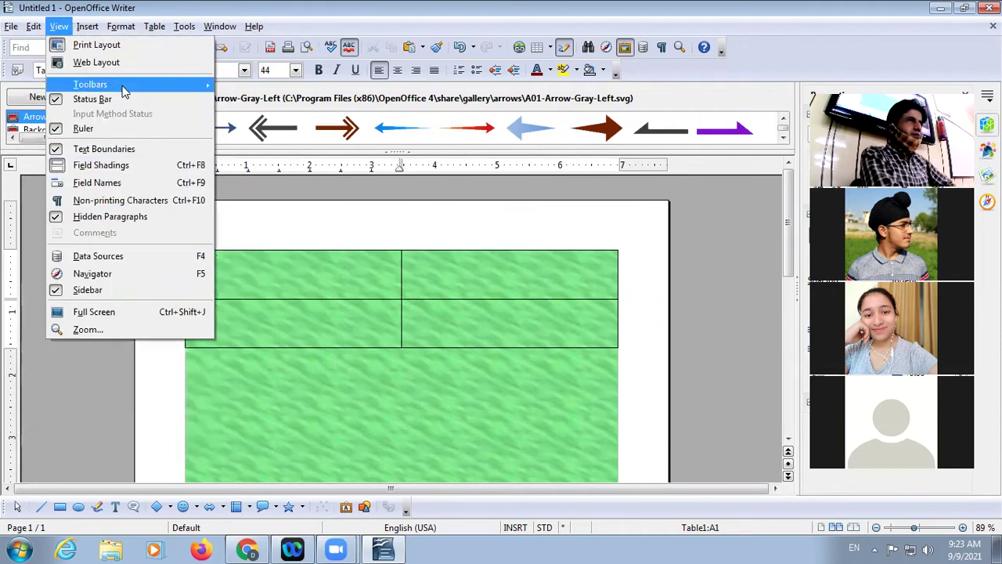
mouse_move(124, 84)
left_click(285, 346)
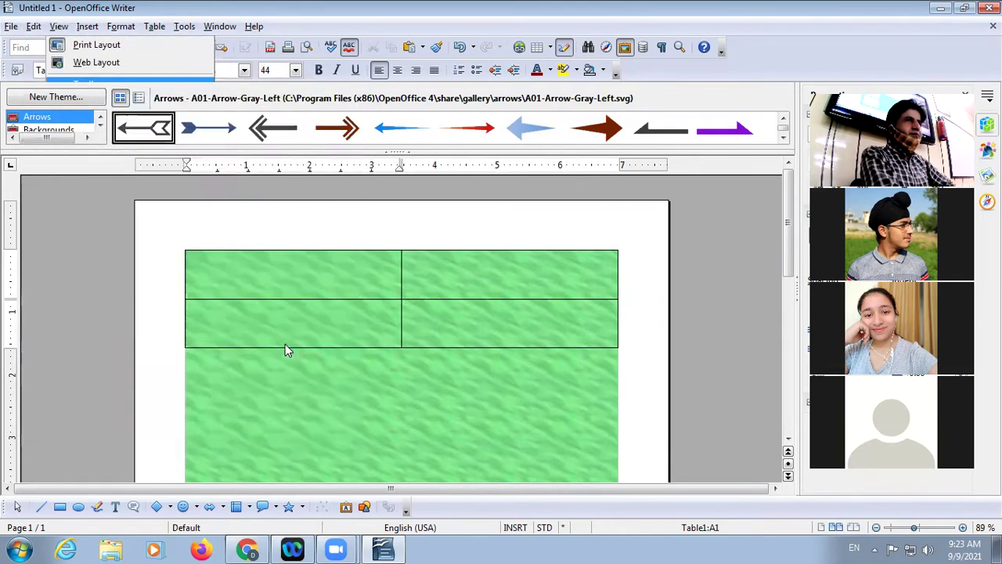
left_click_drag(190, 125, 225, 169)
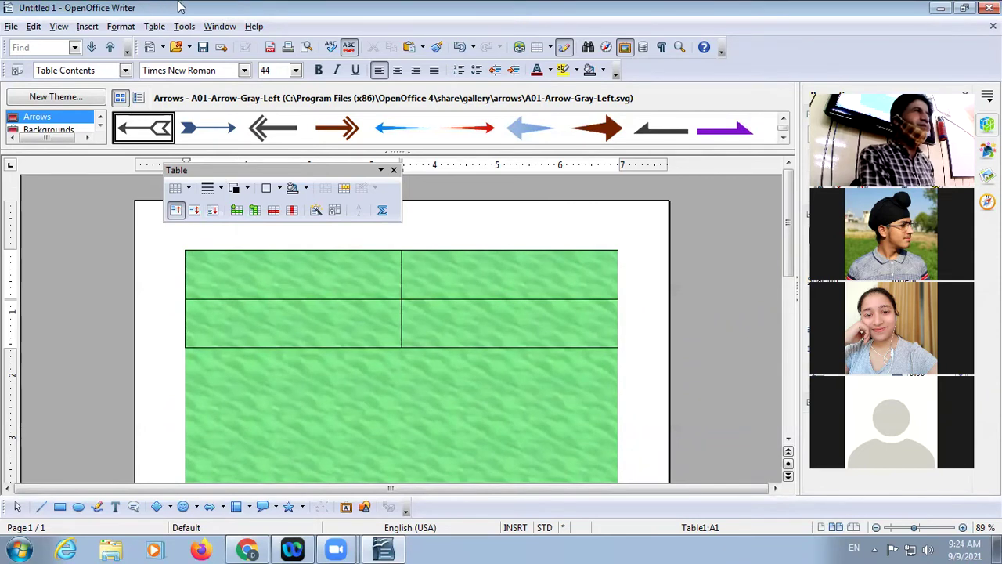
Write the words math, english and pnjabi on three separate lines below the table
left_click(290, 368)
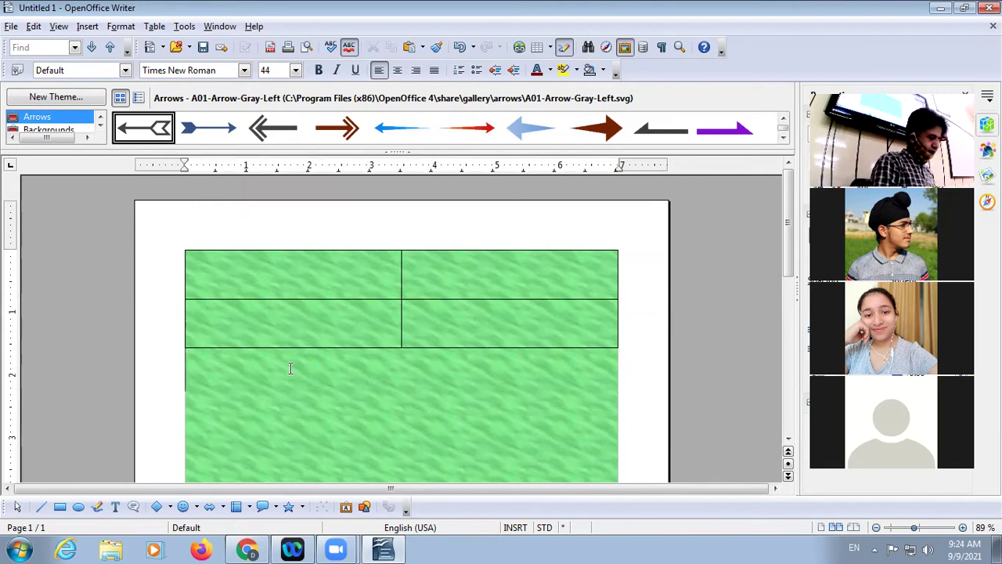
type("math")
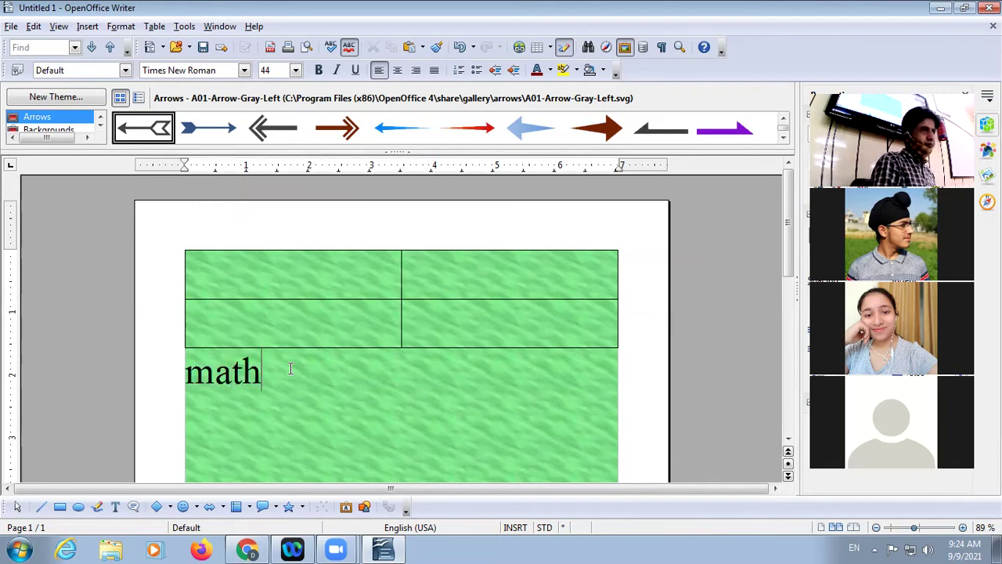
key("Return")
type("english")
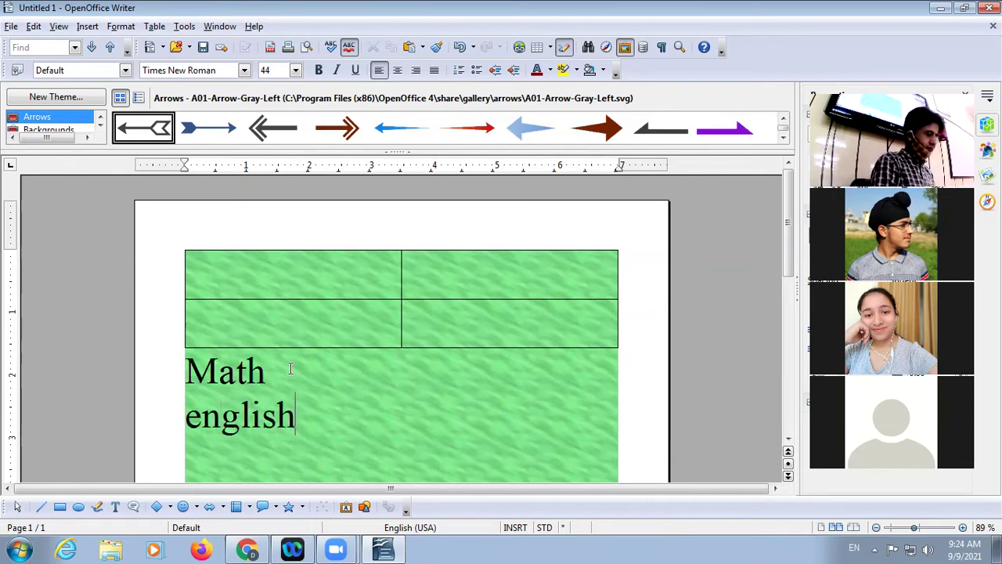
key("Return")
type("p")
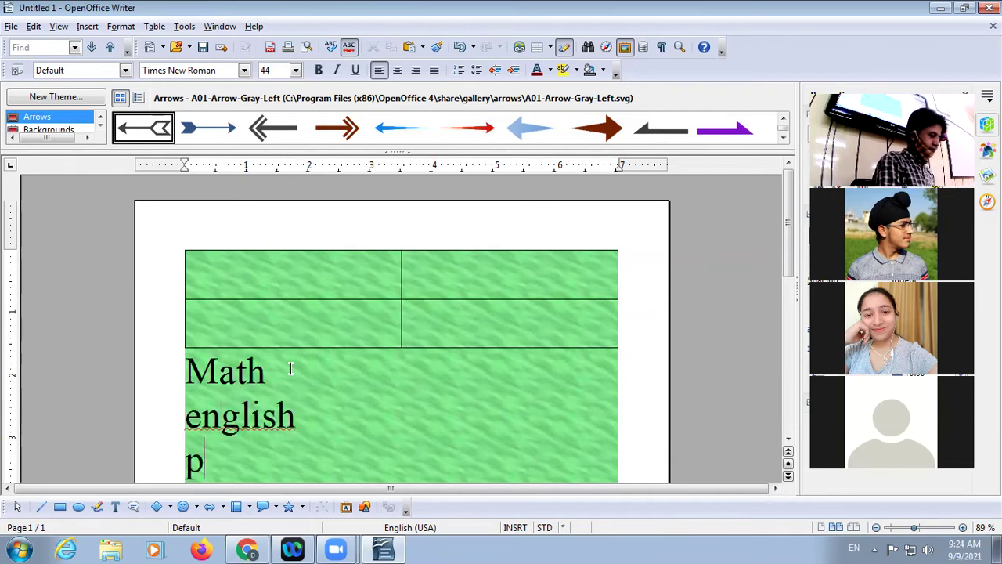
type("njabi")
Format the three lines of text below the table as a list
left_click_drag(281, 464, 190, 364)
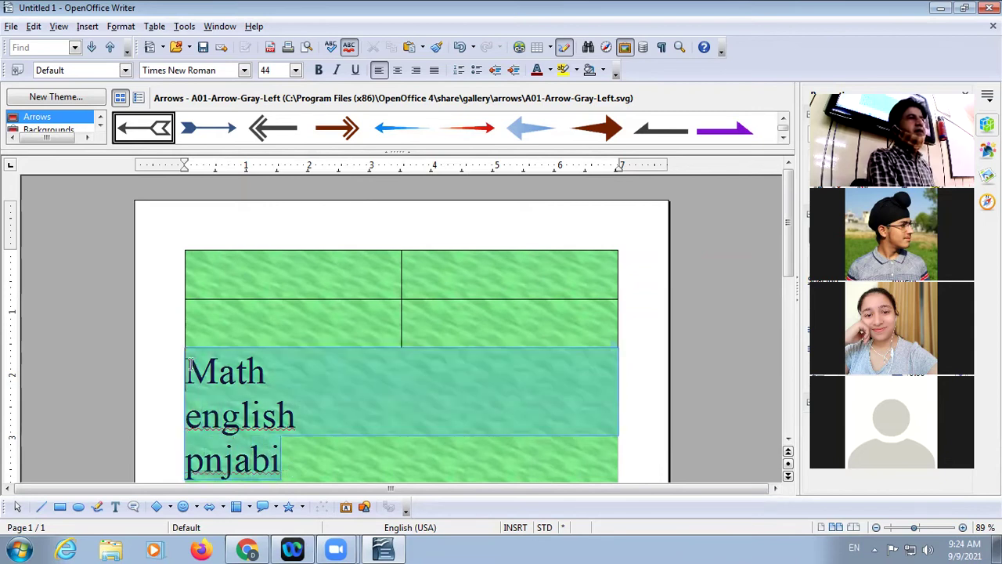
left_click(459, 70)
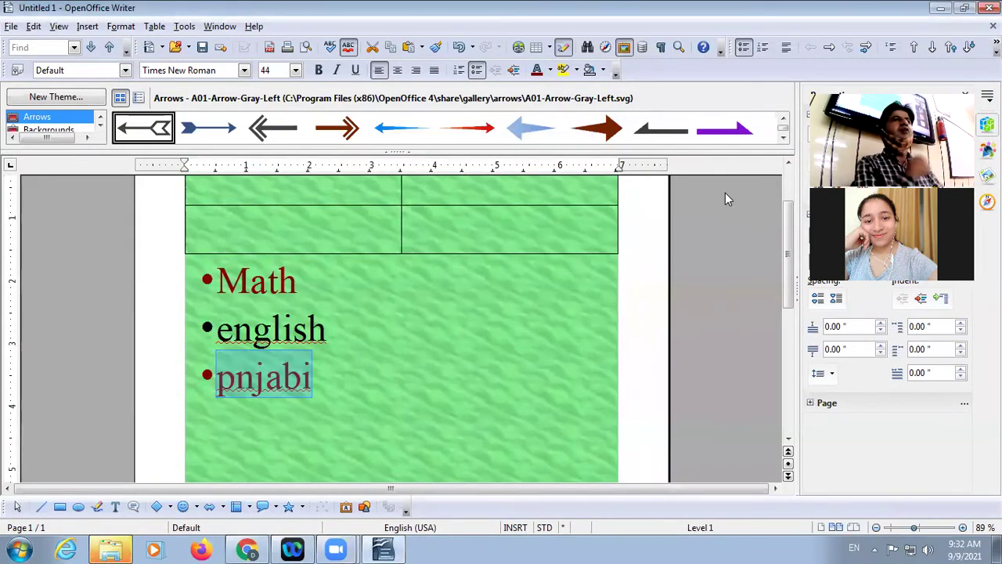
left_click(353, 401)
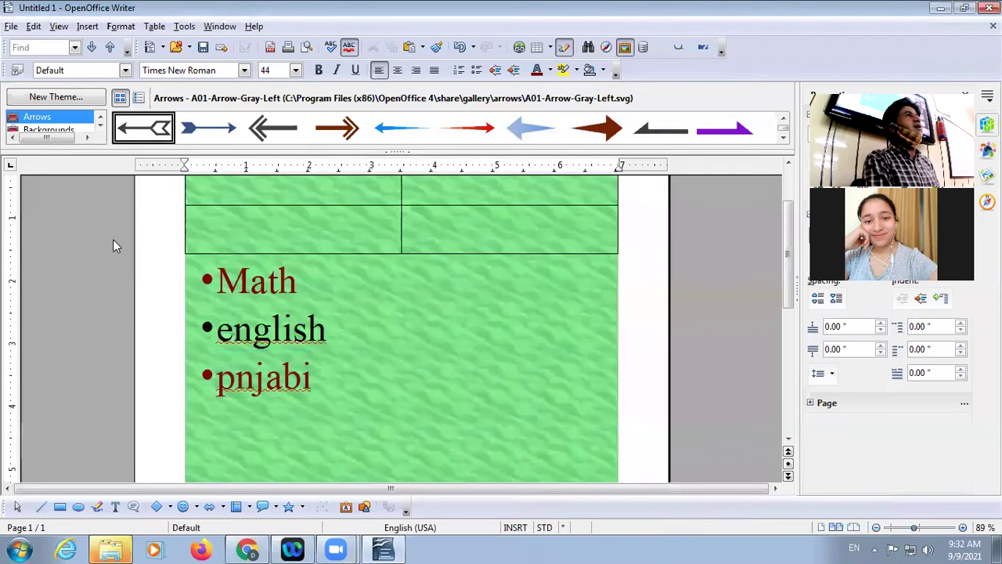
left_click(11, 28)
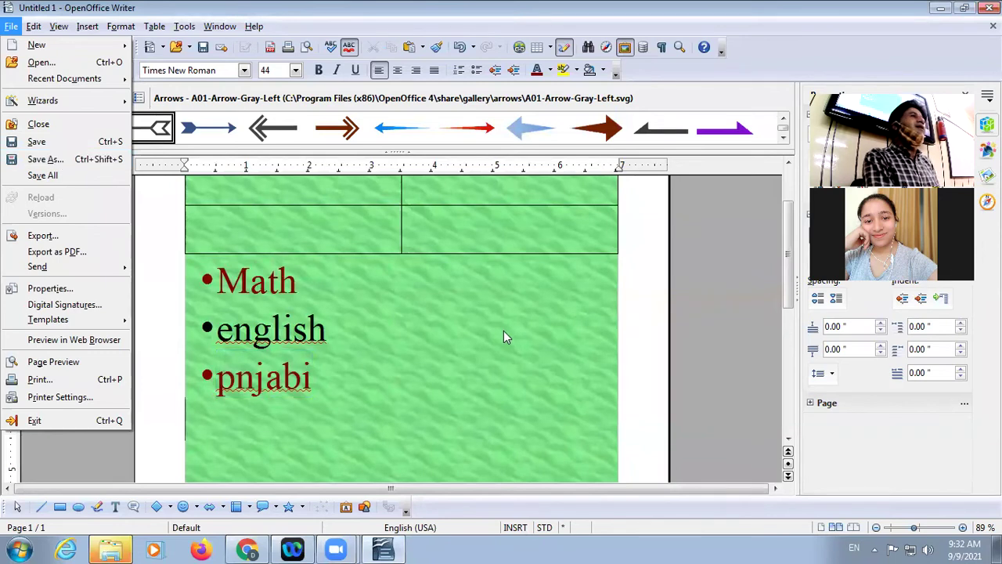
left_click(462, 173)
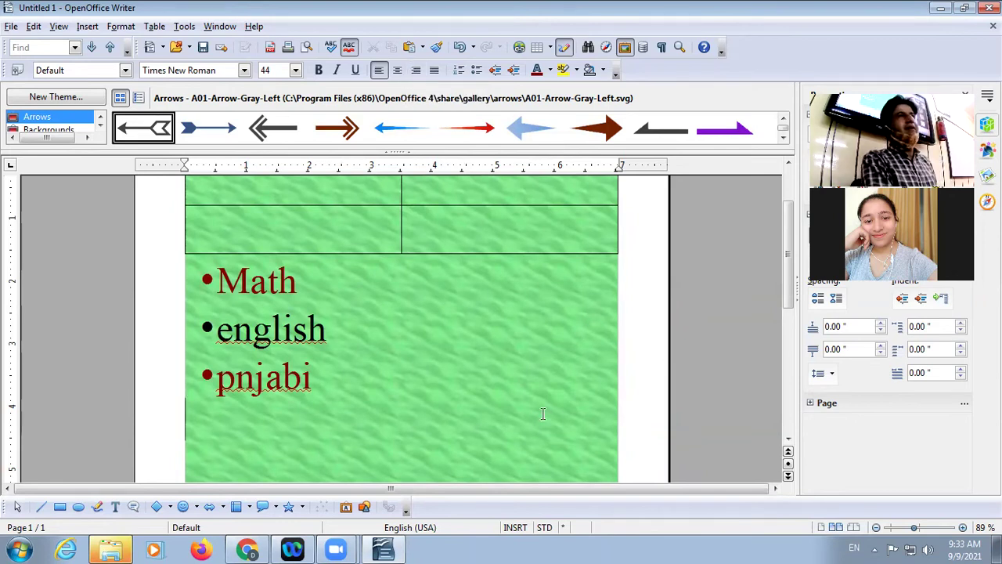
left_click(474, 376)
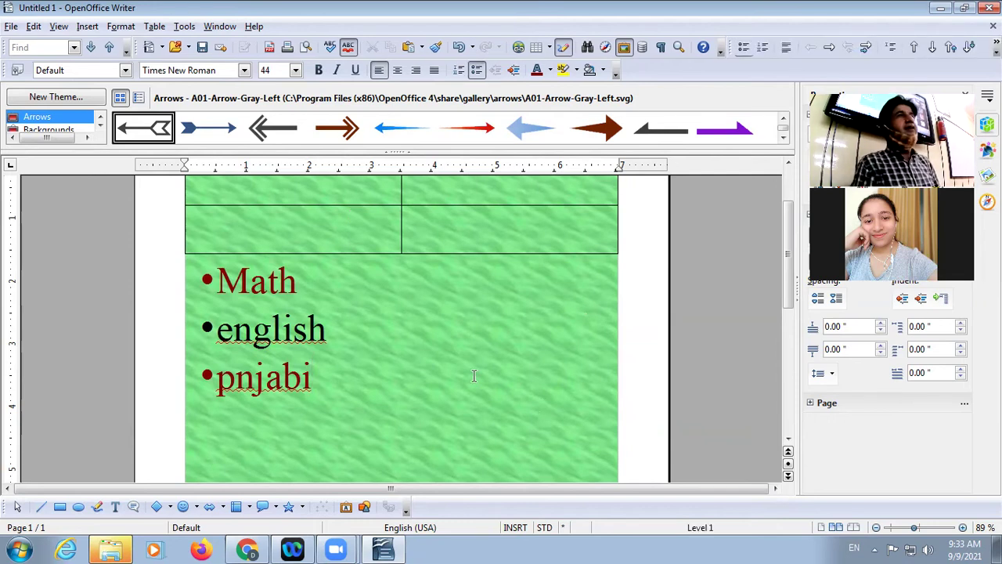
left_click(156, 26)
mouse_move(181, 28)
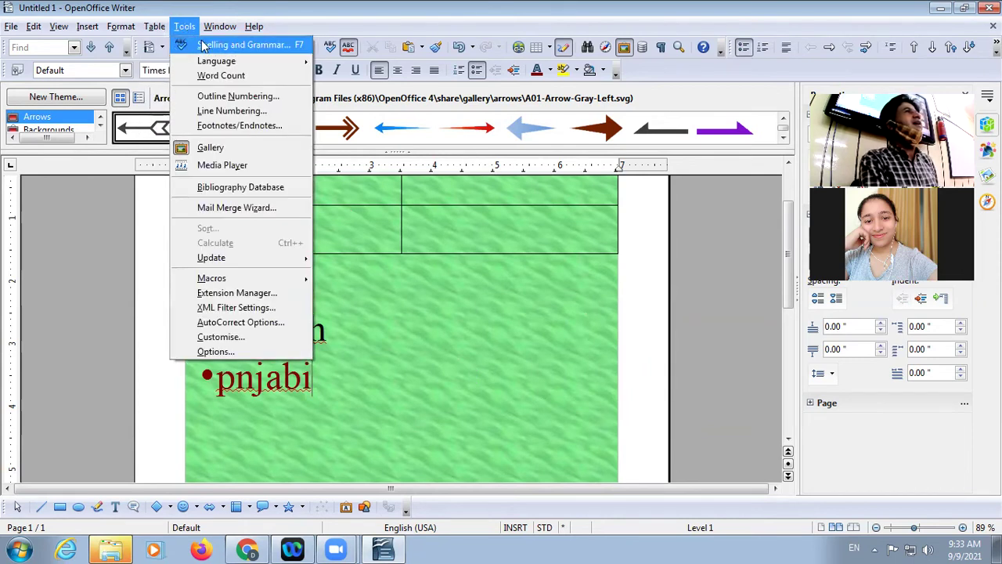
left_click(485, 347)
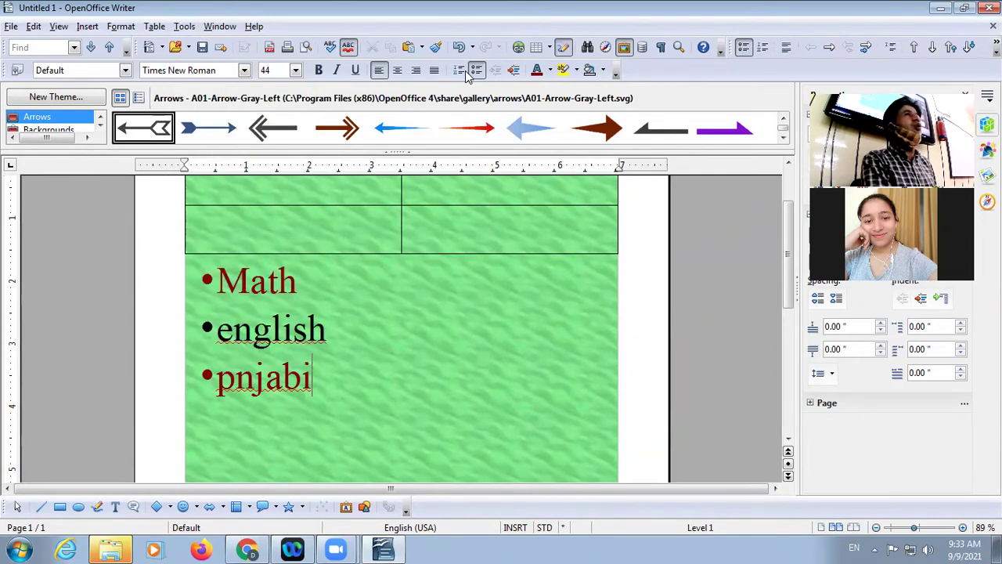
Show the non-printing characters and review the paragraph marks down the whole page
left_click(663, 47)
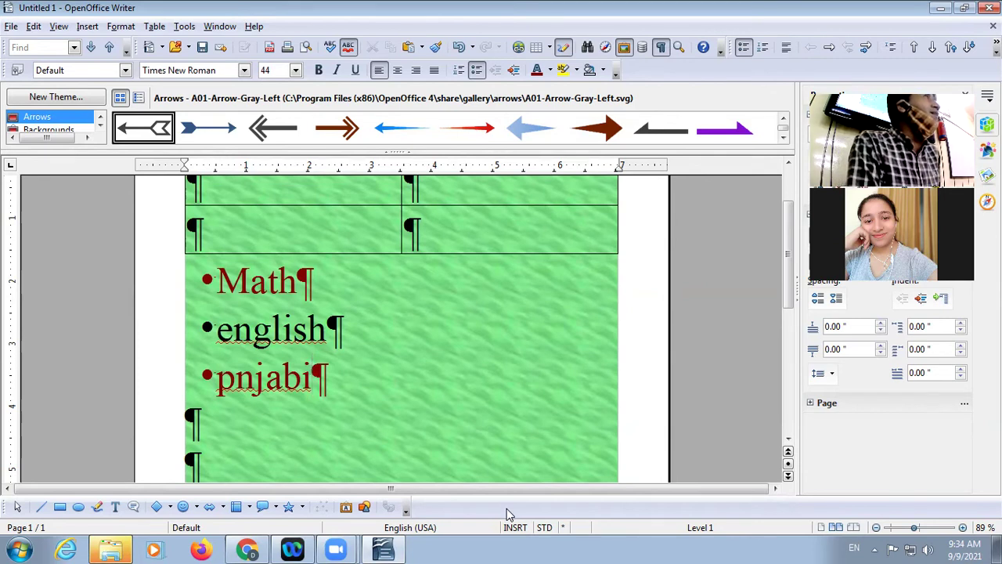
left_click_drag(786, 222, 807, 348)
scroll(806, 360, "down", 2)
scroll(795, 337, "up", 8)
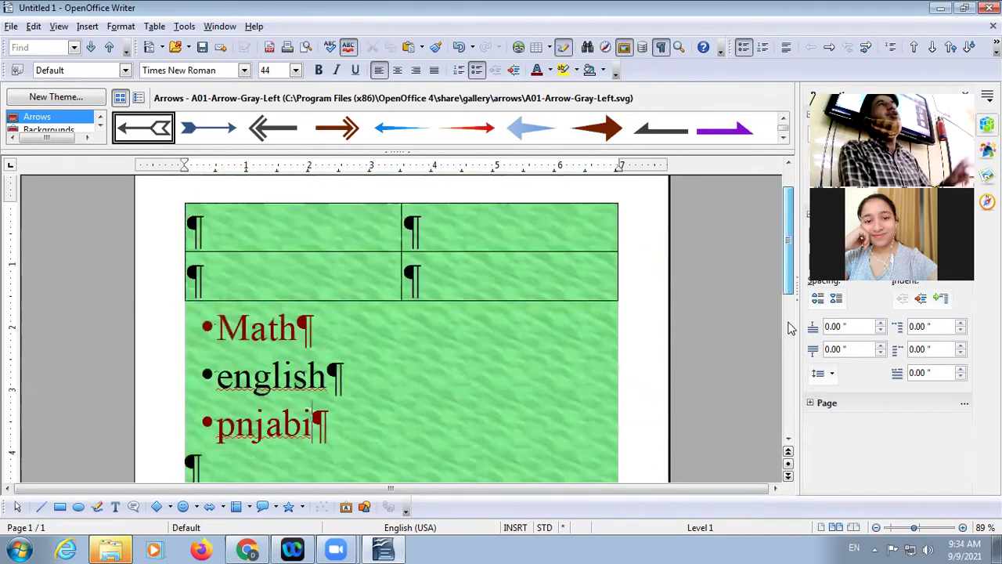
left_click(789, 329)
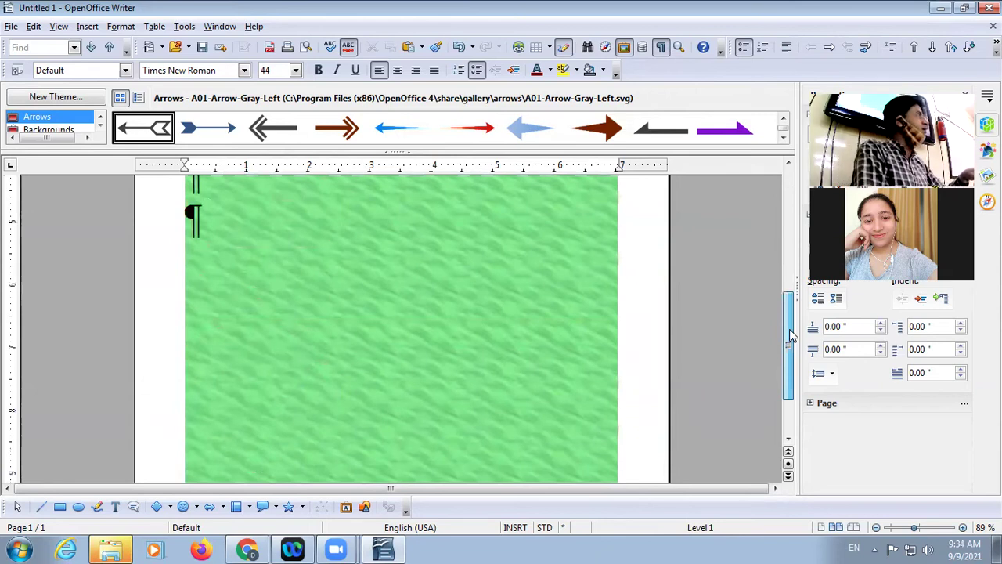
left_click_drag(789, 329, 787, 182)
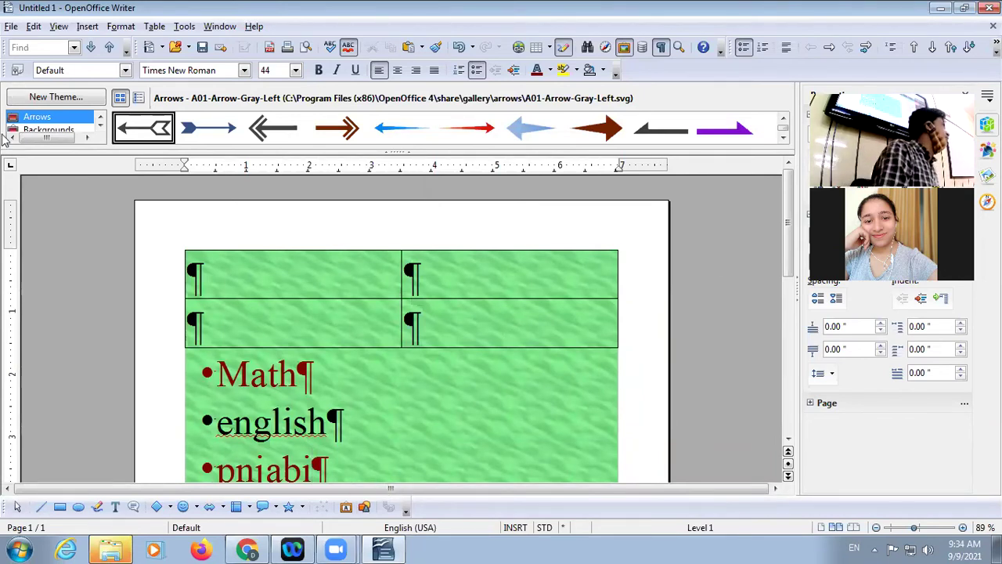
Create a new blank presentation in OpenOffice Impress
left_click(10, 29)
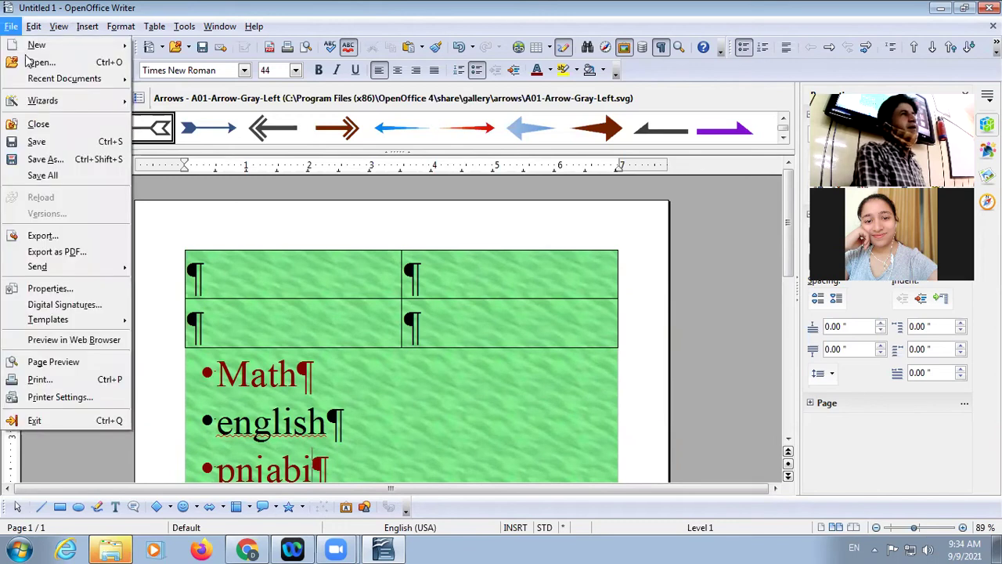
mouse_move(37, 44)
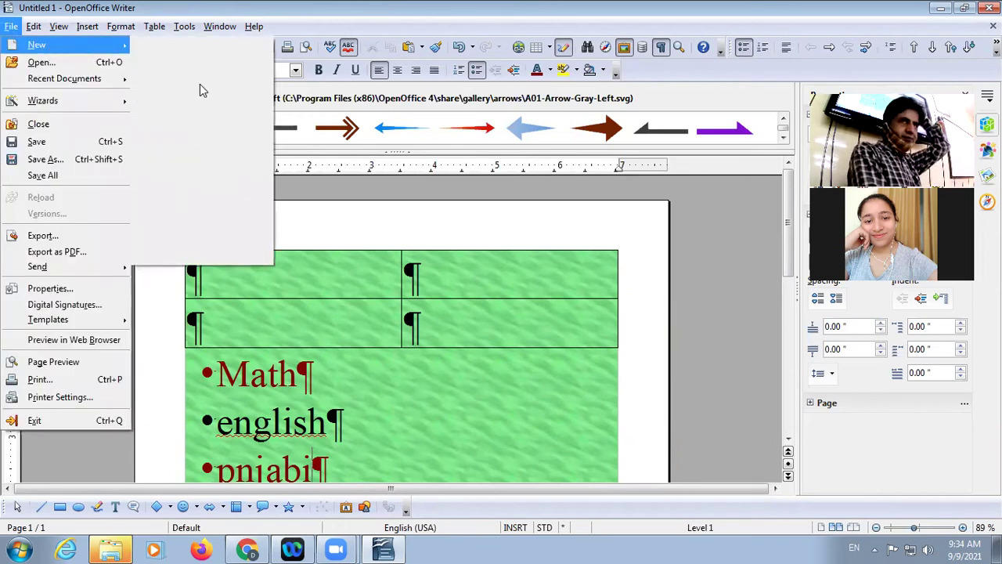
left_click(199, 84)
left_click(654, 395)
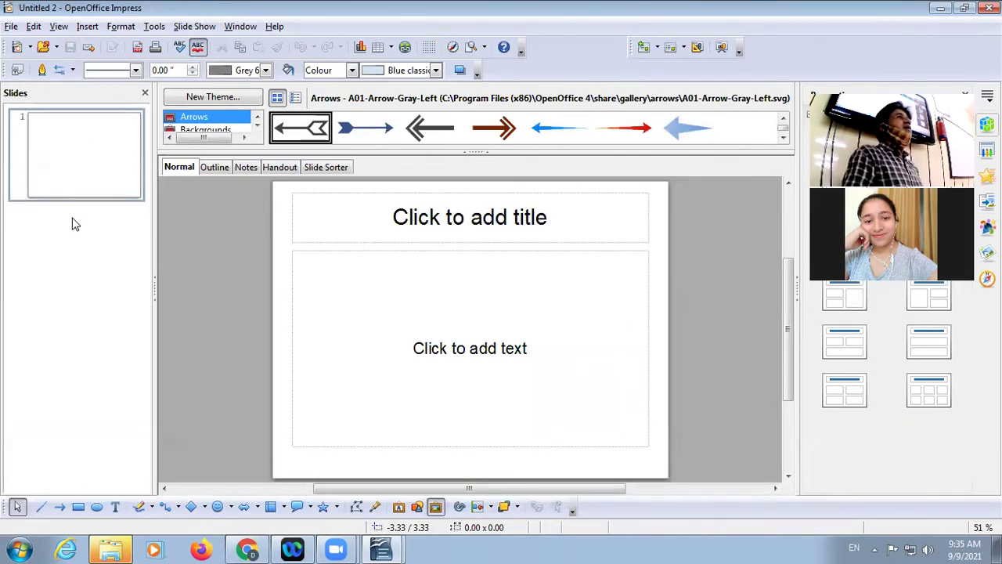
left_click(87, 25)
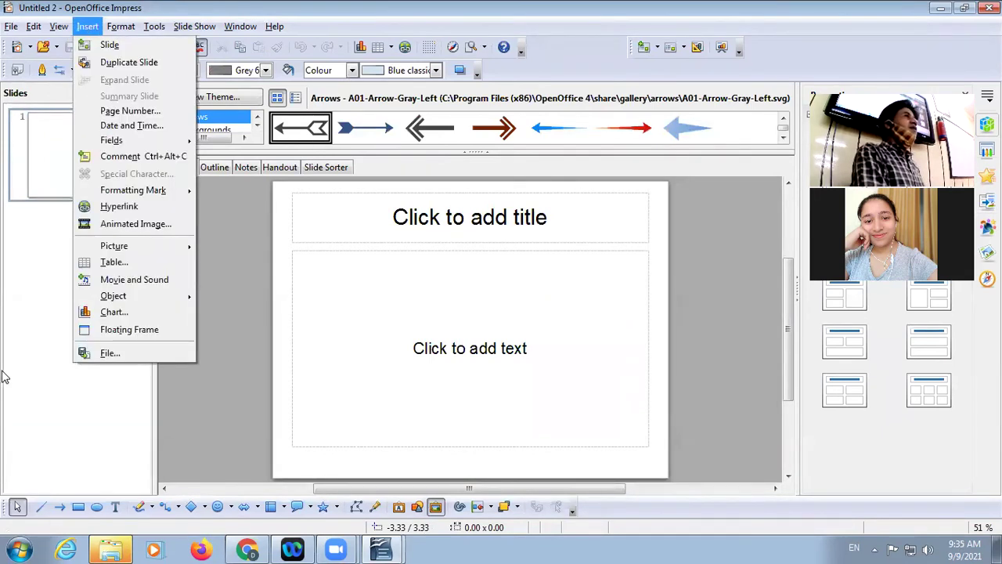
left_click(25, 350)
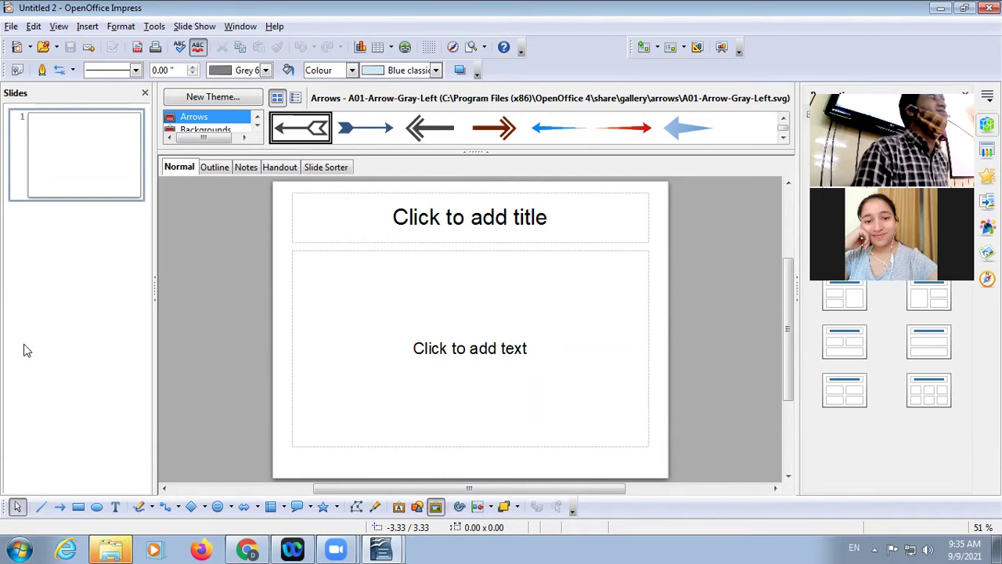
left_click(88, 27)
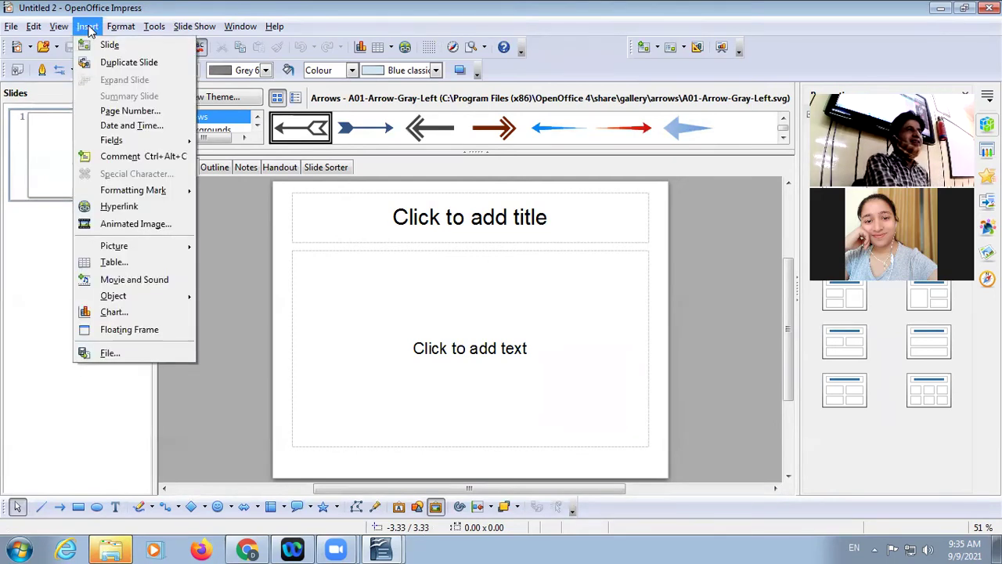
left_click(45, 371)
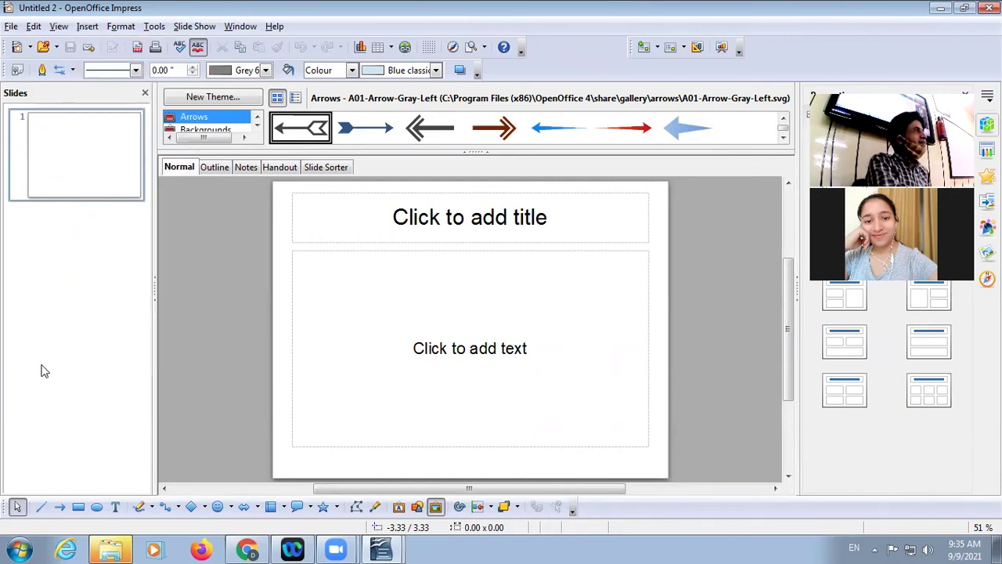